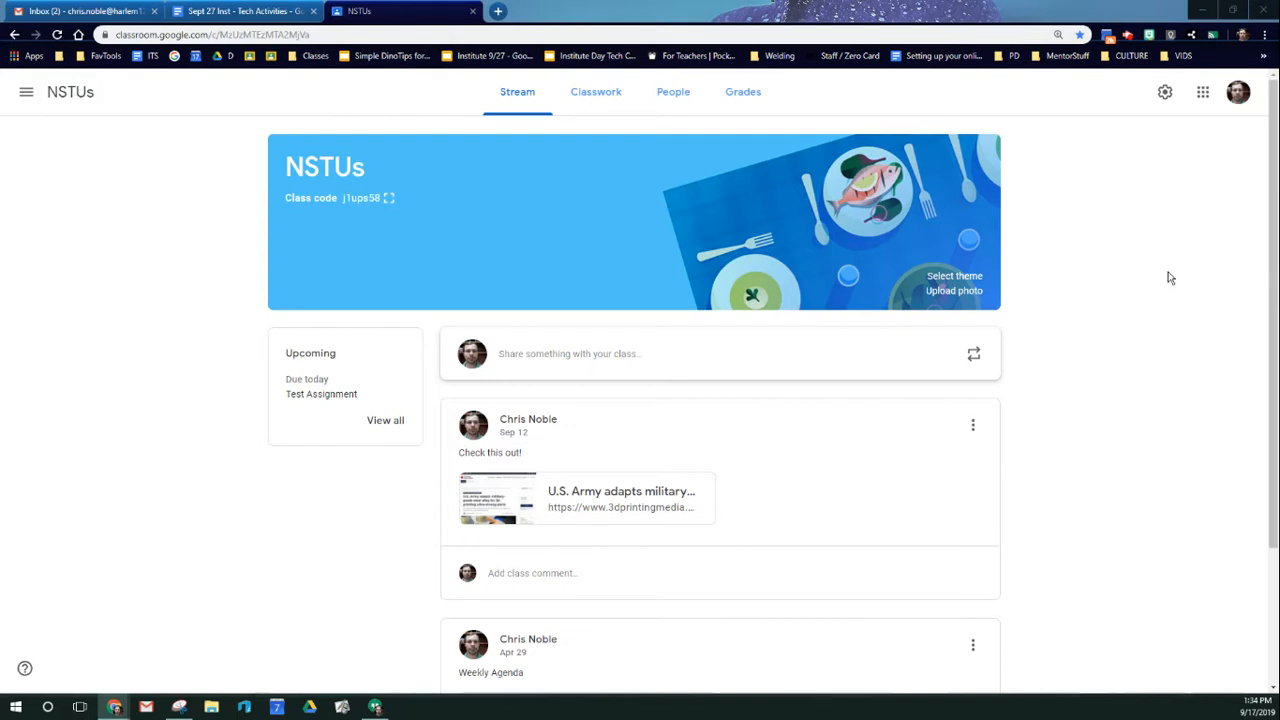
Start a new quiz assignment in the classwork of the NSTUs class
left_click(607, 115)
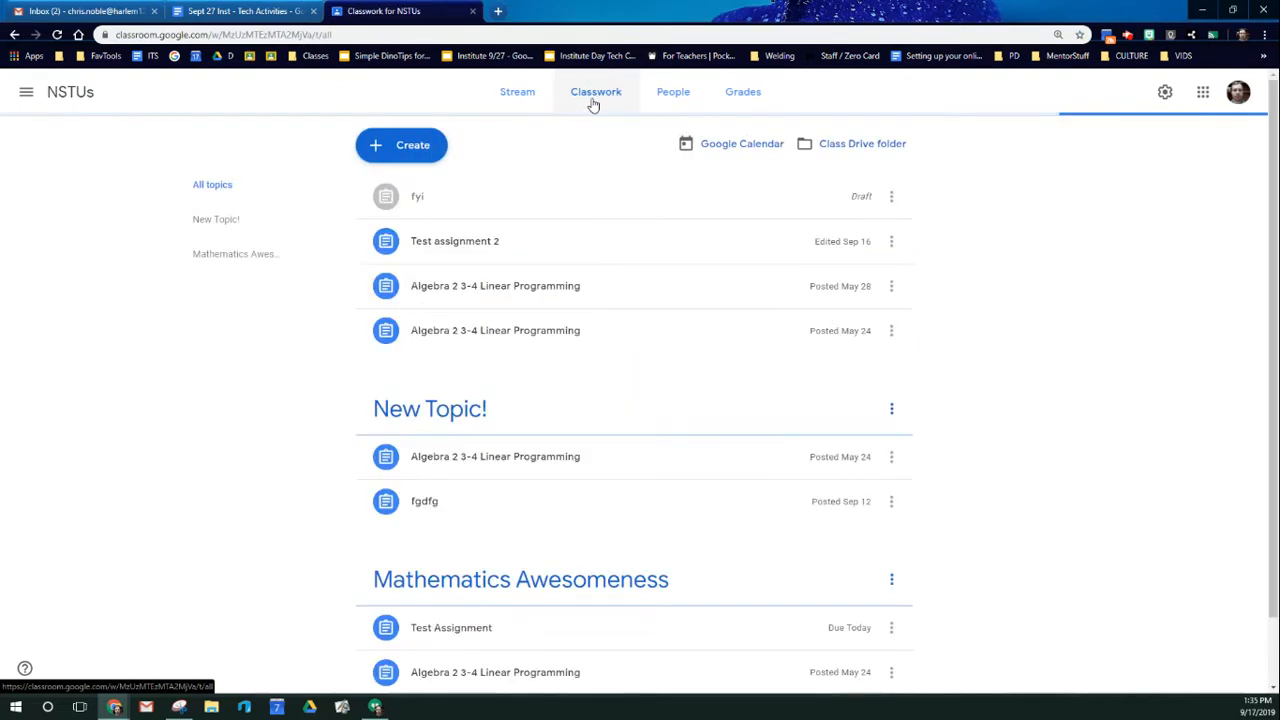
left_click(410, 145)
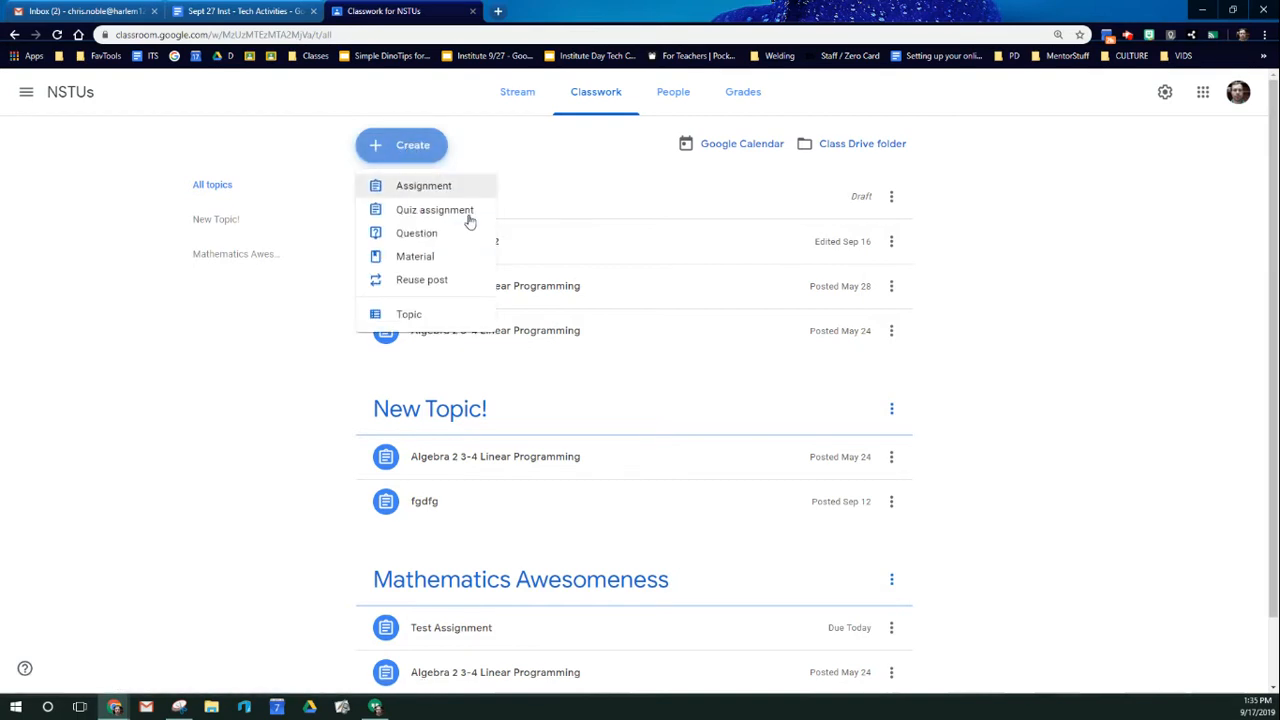
left_click(471, 215)
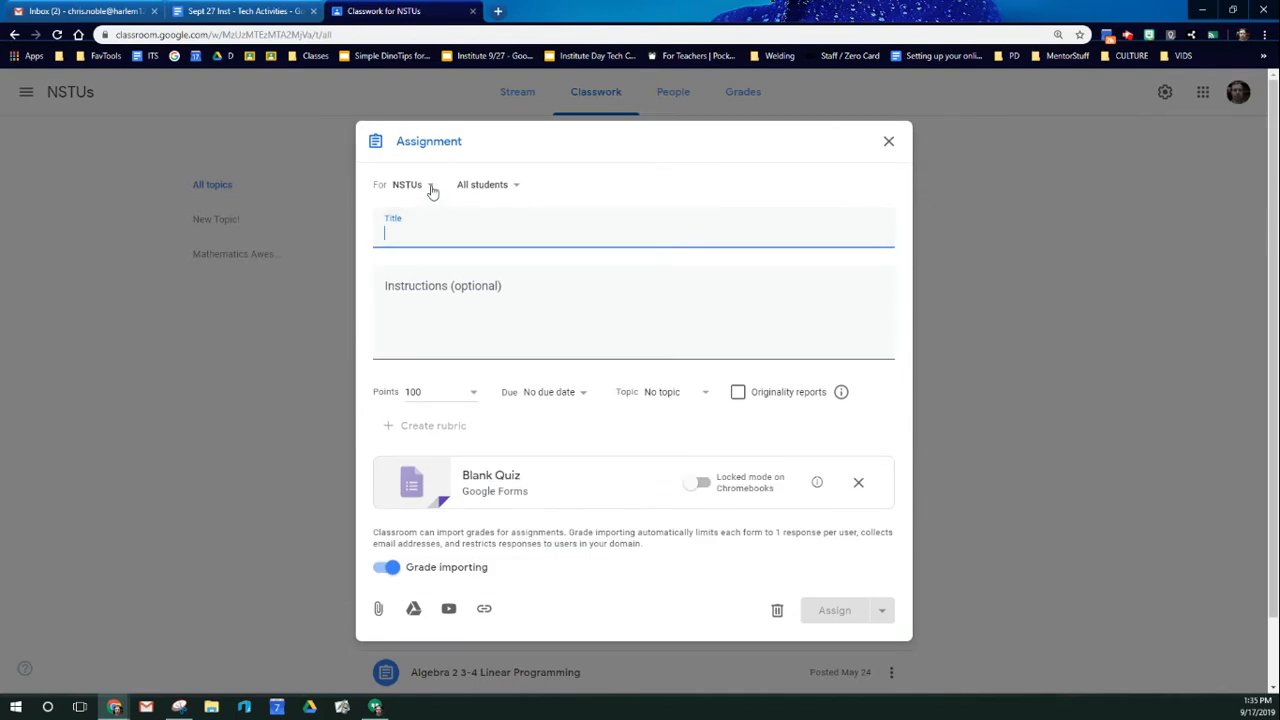
Examine which classes and students the quiz assignment can be given to
left_click(430, 187)
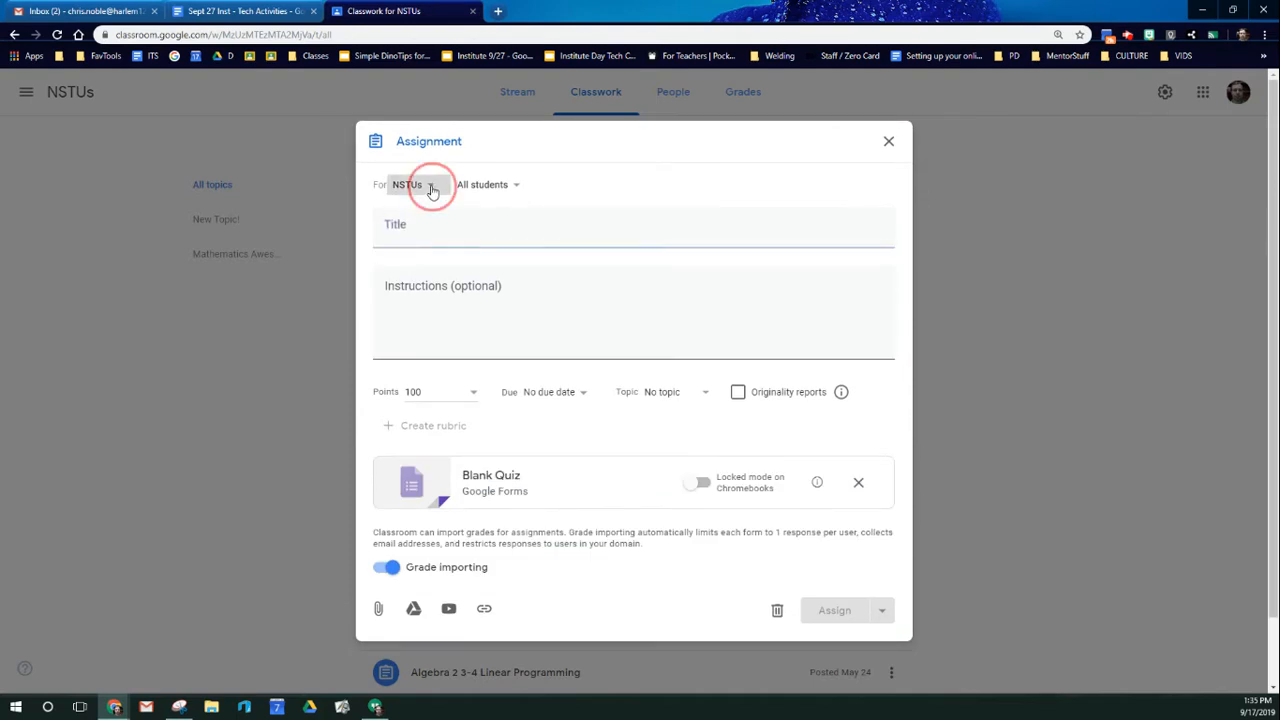
left_click(646, 205)
left_click(522, 186)
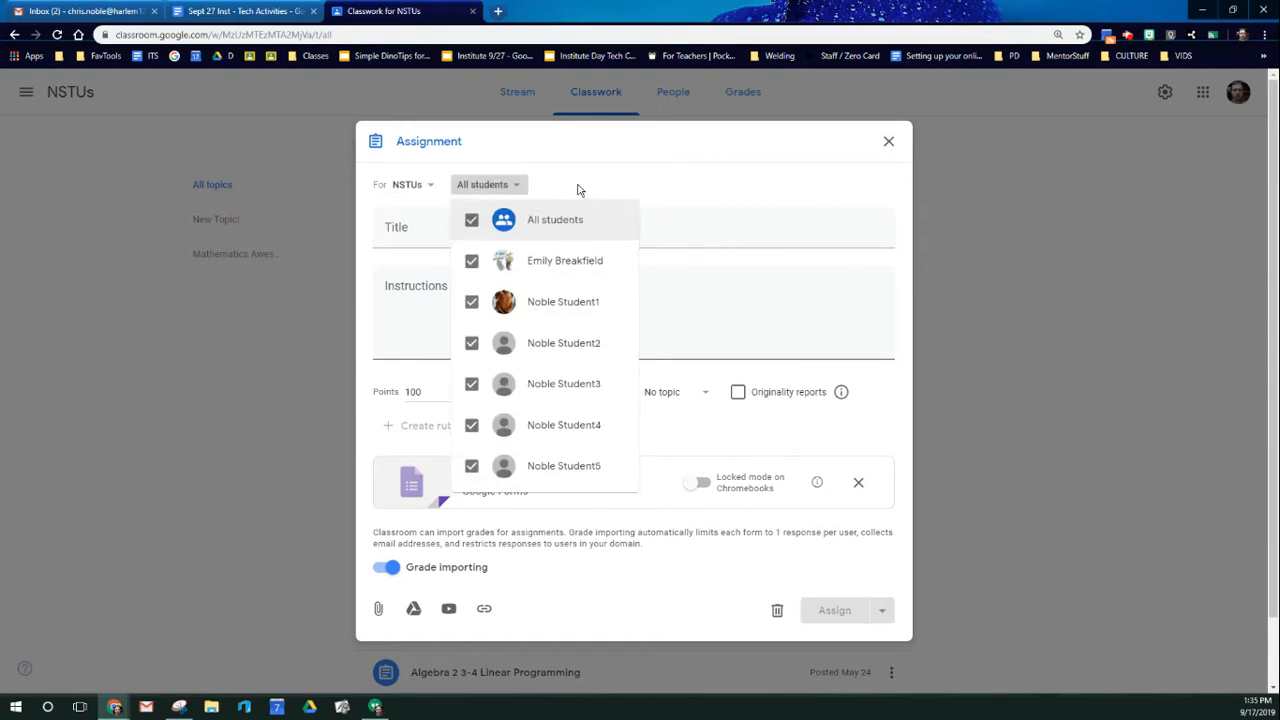
left_click(697, 189)
Give the assignment the title "Cool title" and the instructions "good"
left_click(517, 228)
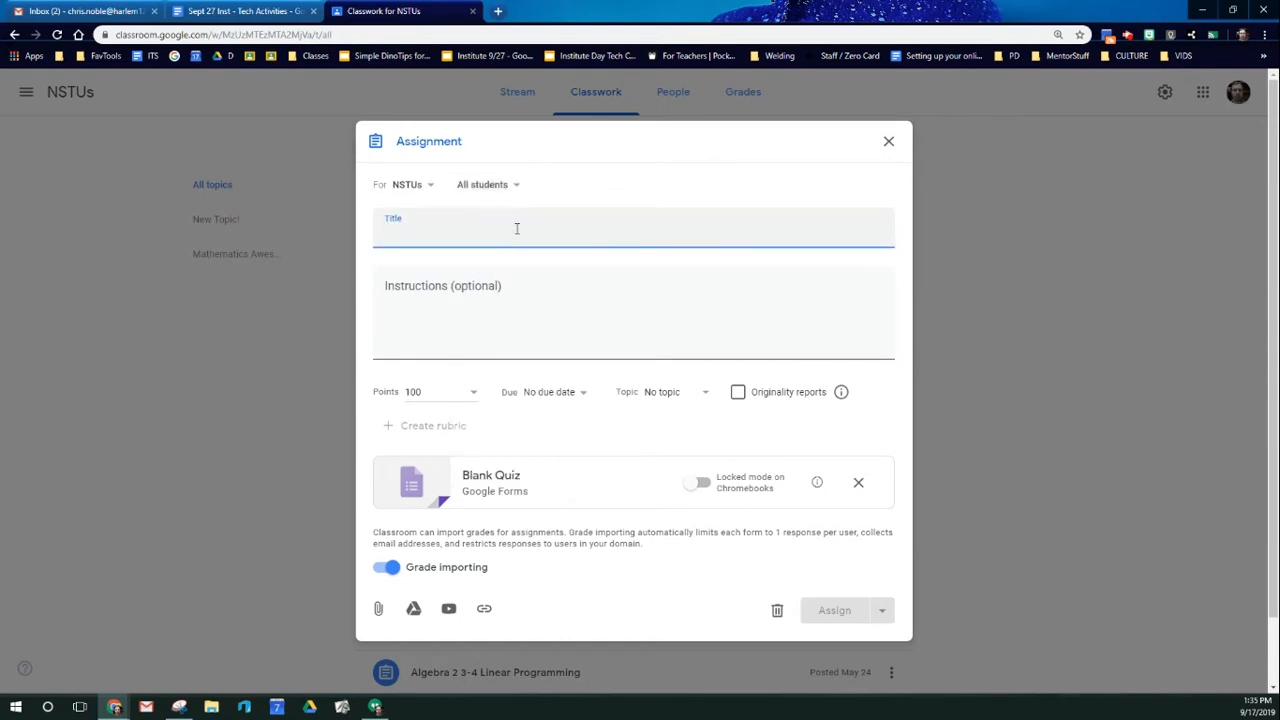
type("Cool title")
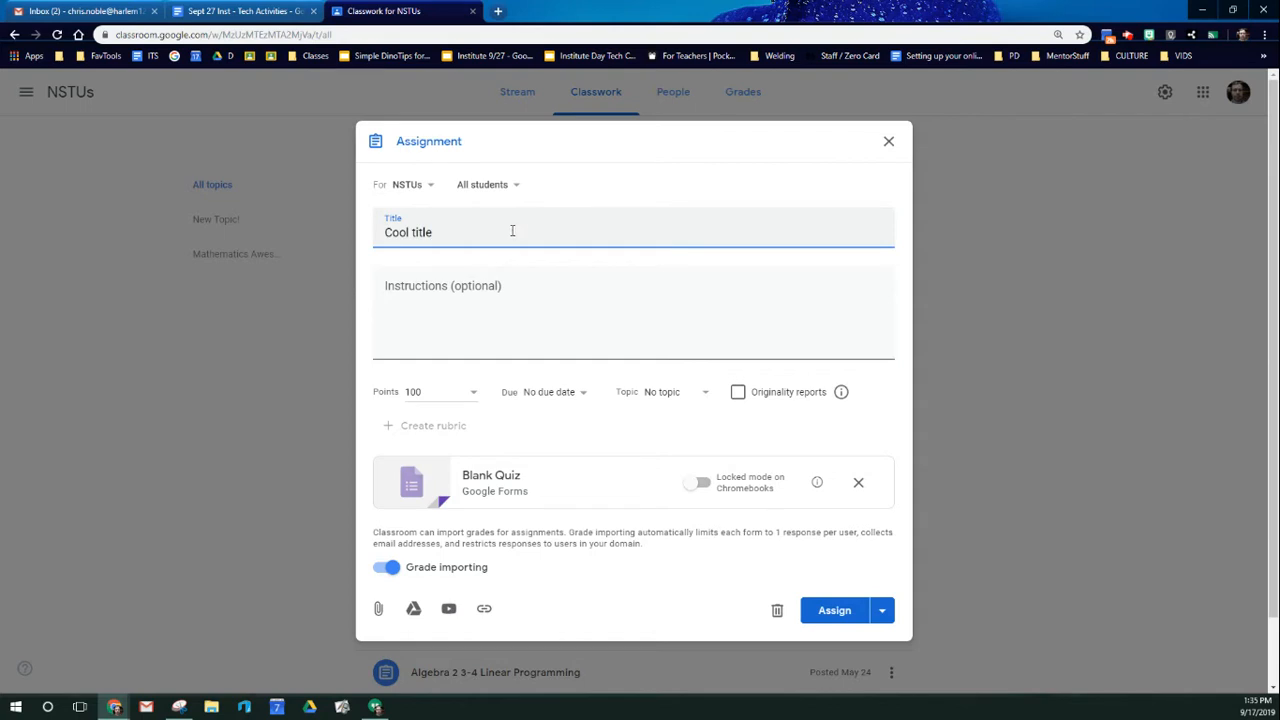
left_click(508, 312)
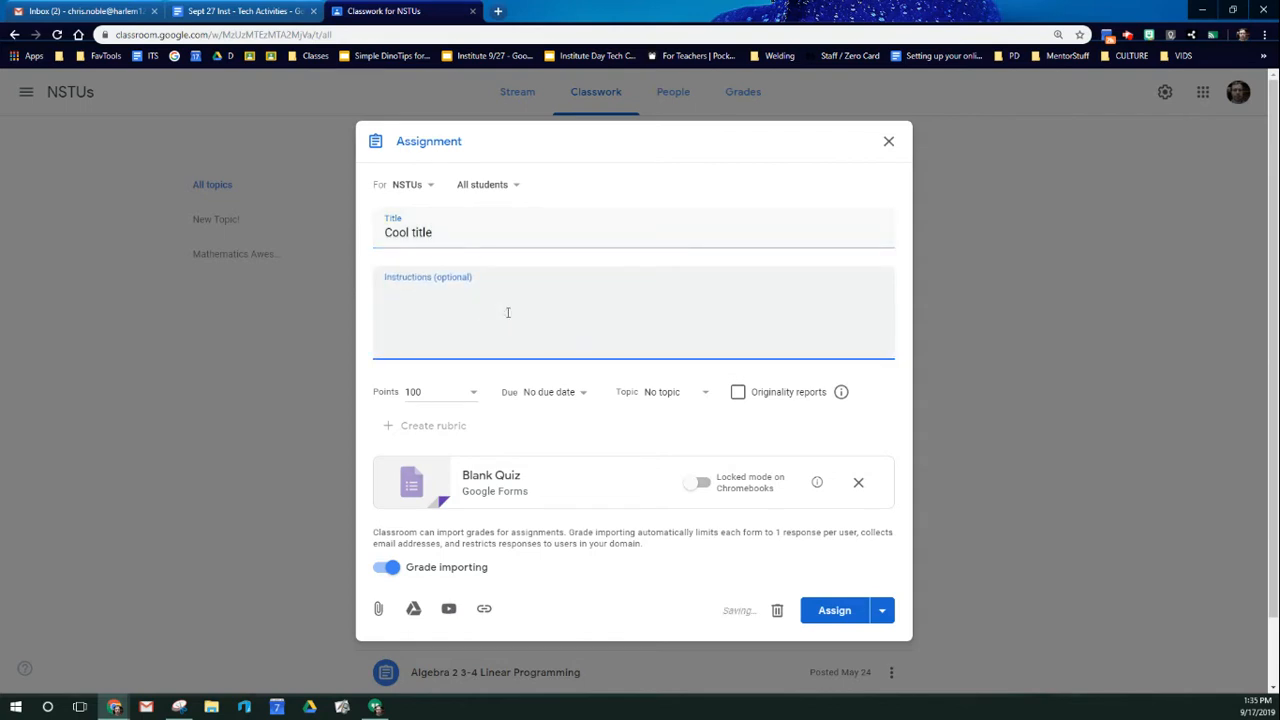
type("good")
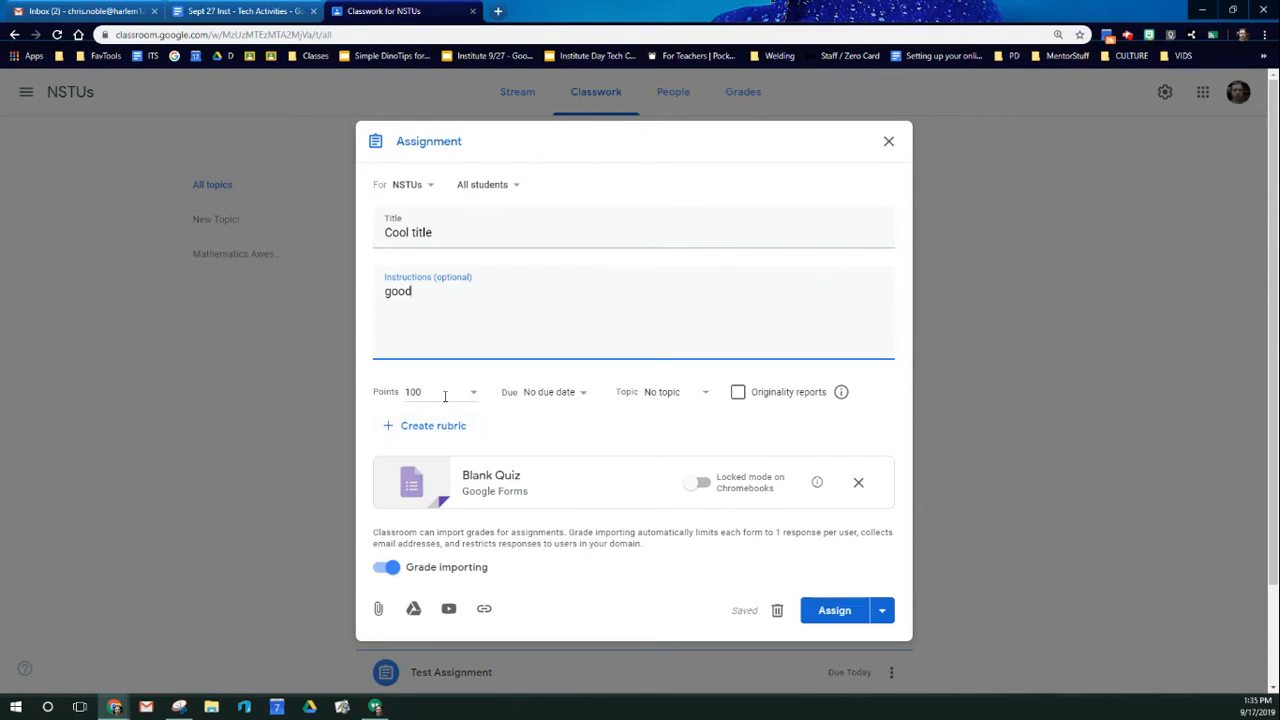
Look over the grade importing and locked mode options, and open the attached Blank Quiz form for editing
left_click(441, 572)
left_click(692, 485)
mouse_move(820, 490)
left_click(498, 485)
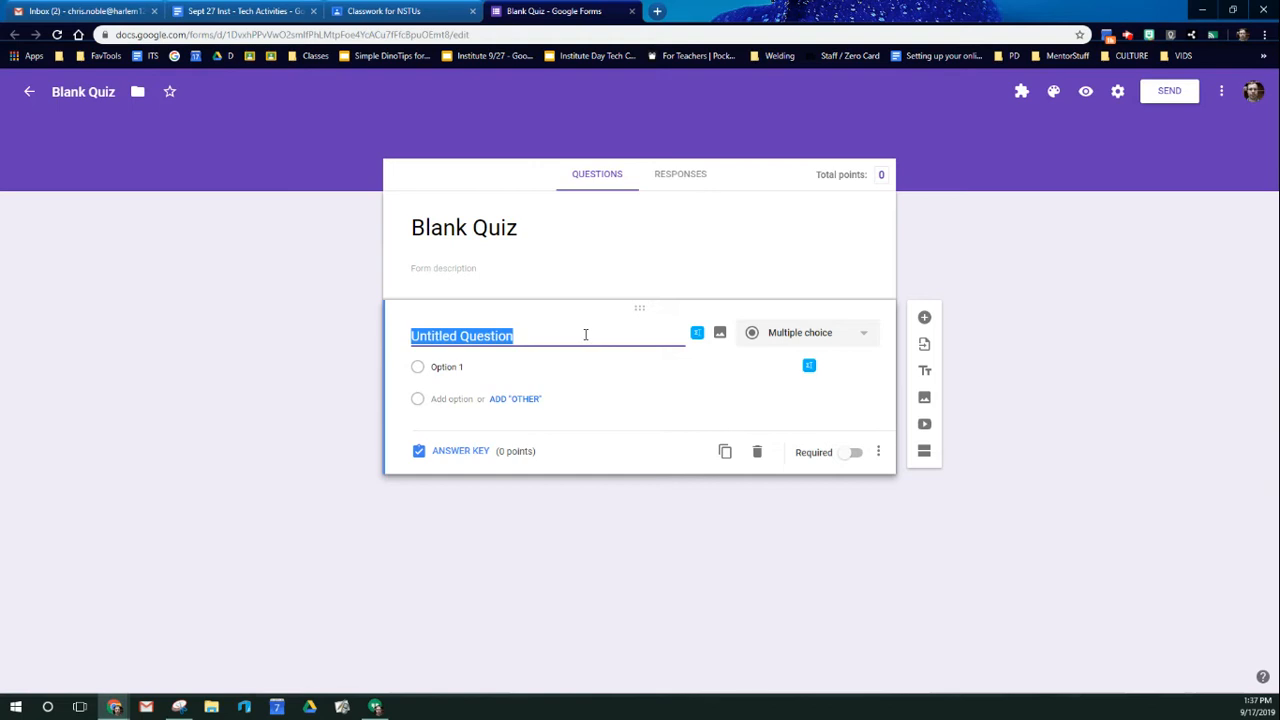
Word the first question as "What is your favorite color?" with the answer options red, blue, black and pink
type("What is ")
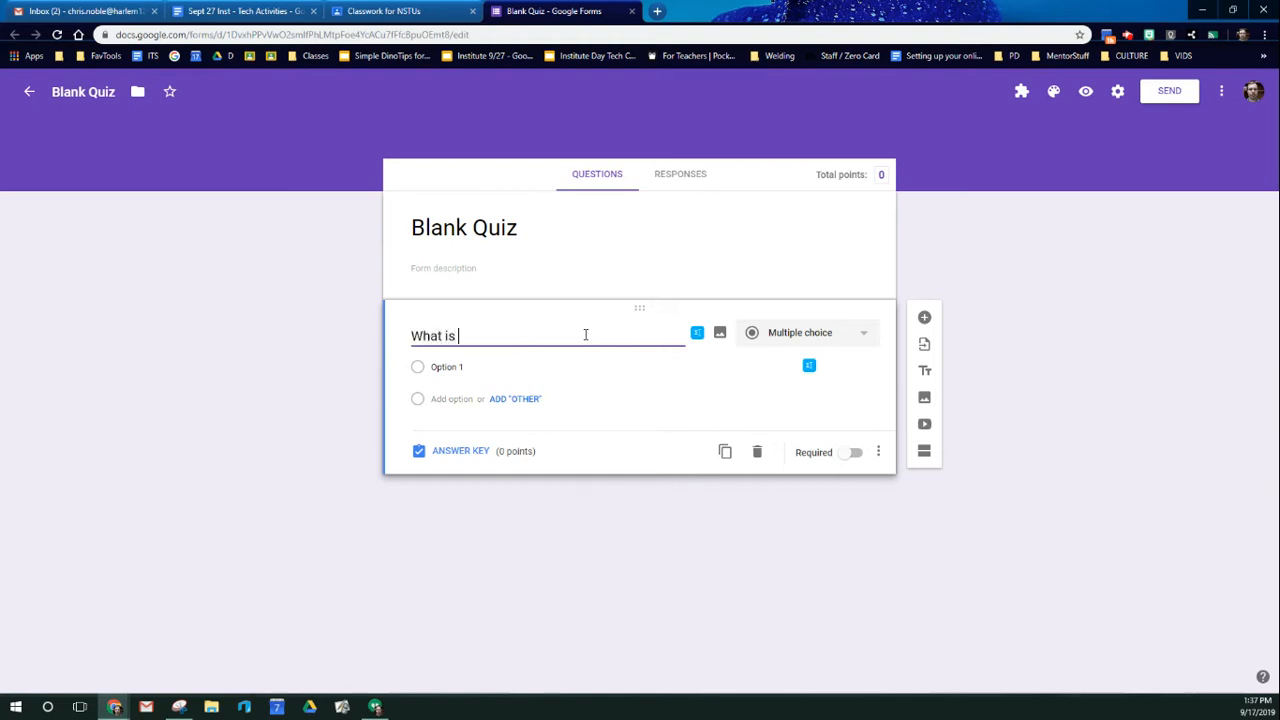
type("your favorite color?")
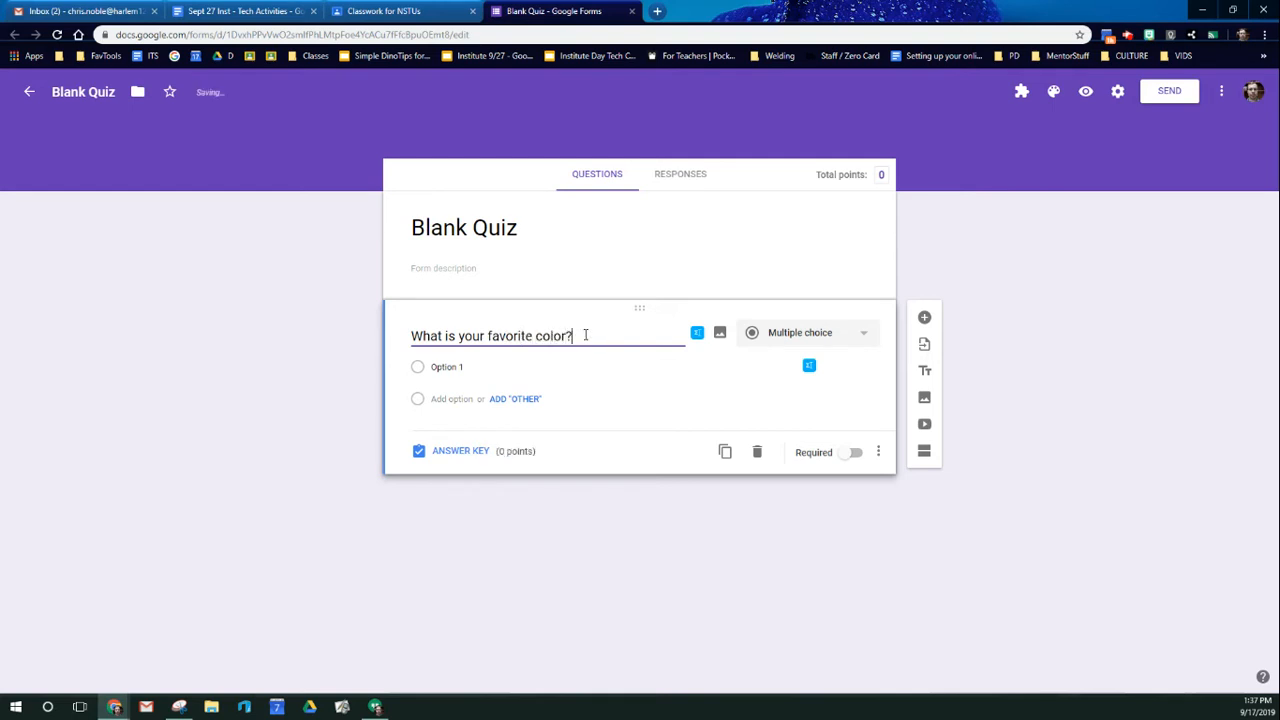
left_click(446, 368)
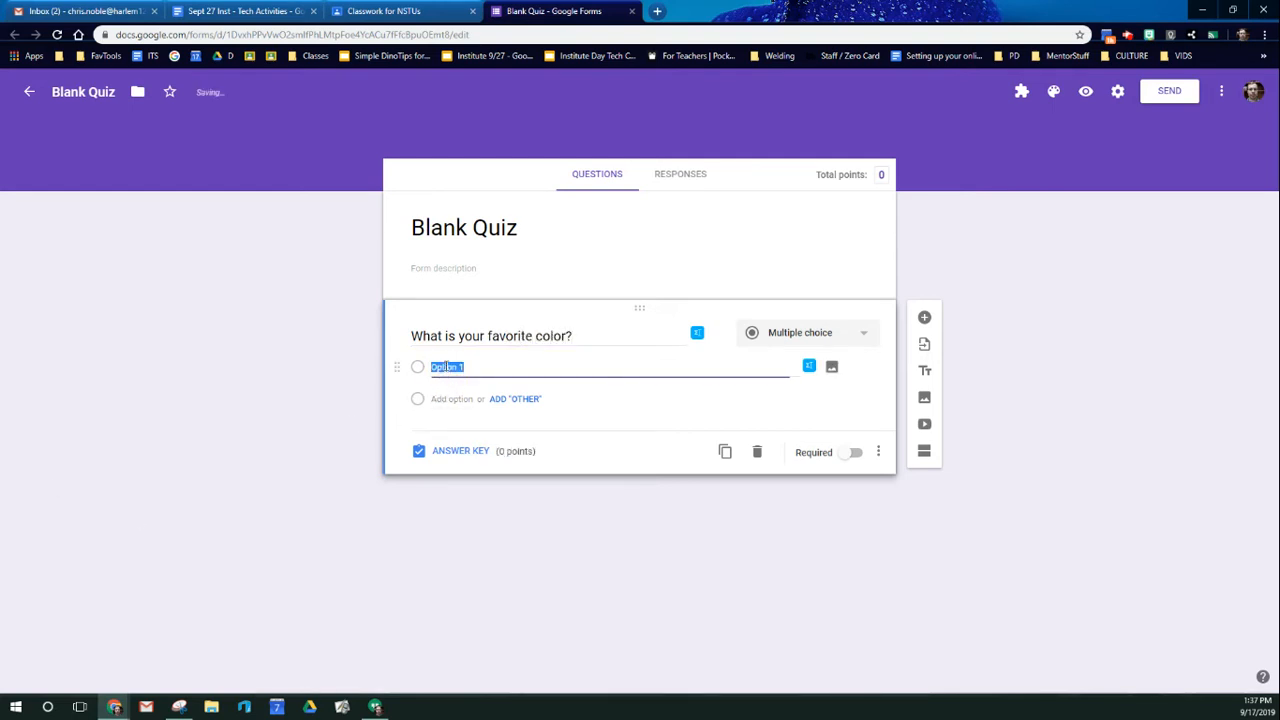
type("red")
key("Return")
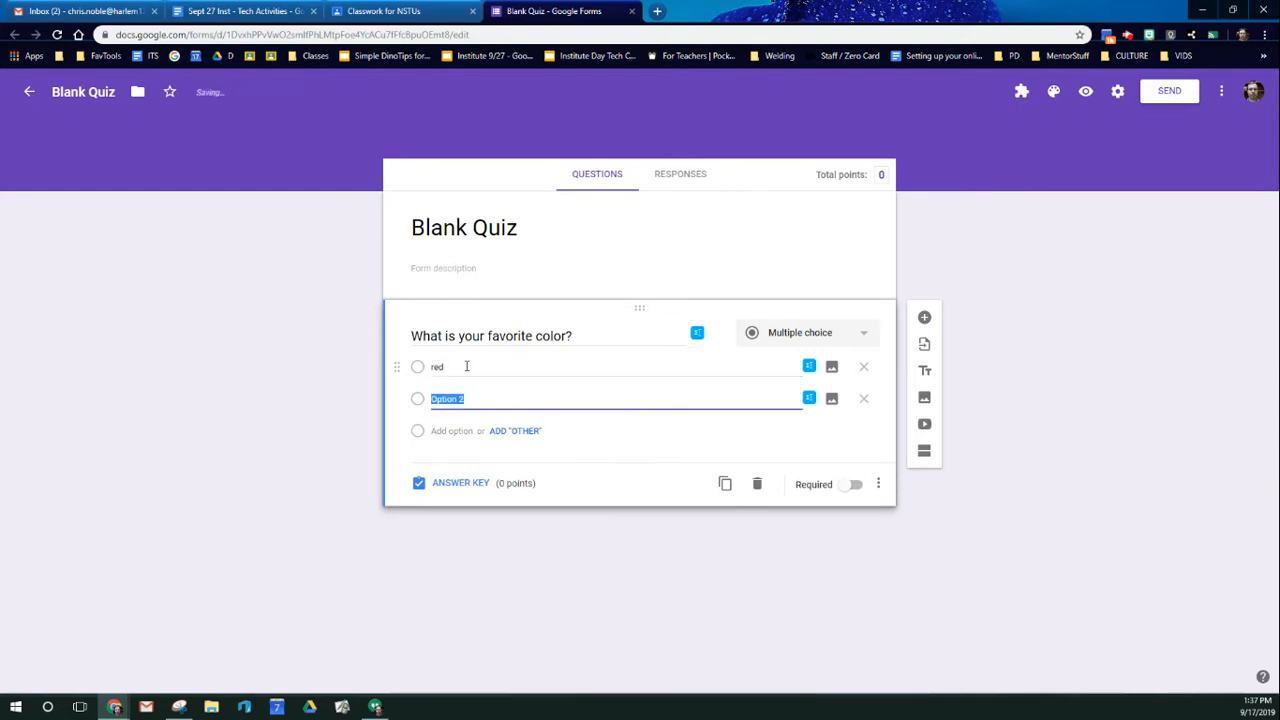
type("blue")
key("Return")
type("bl")
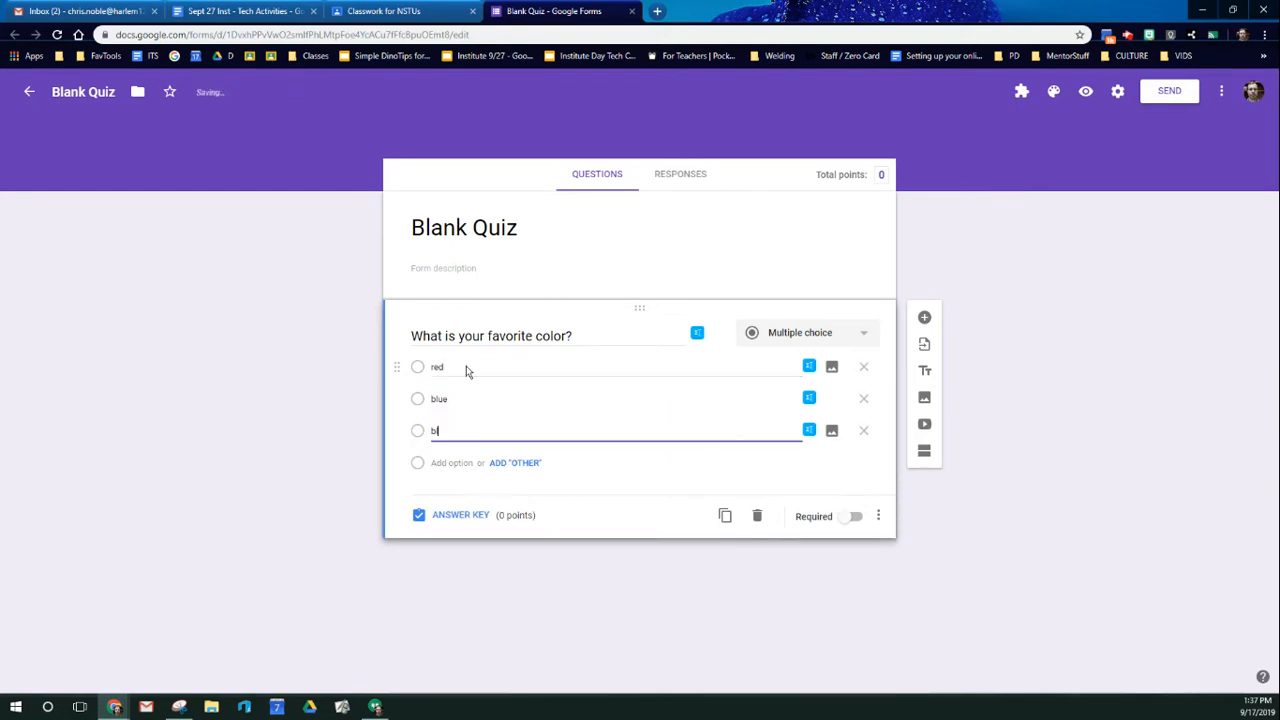
key("Return")
type("pink")
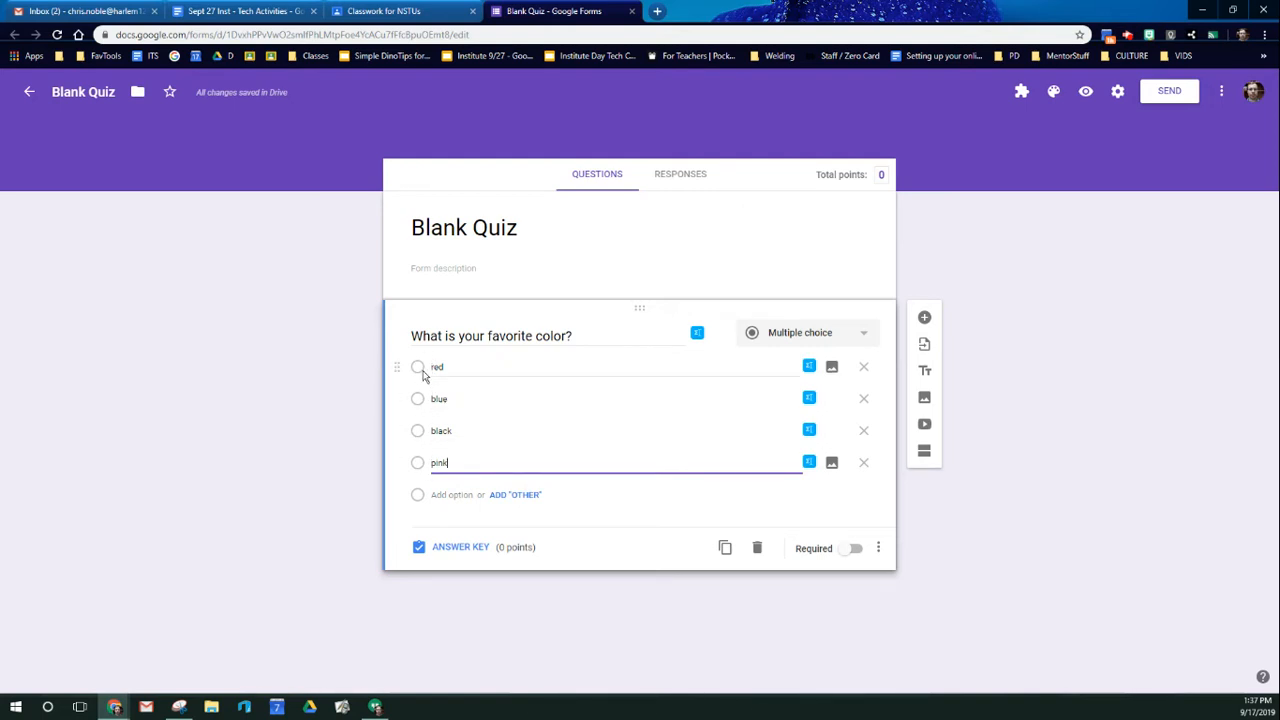
Change the favorite color question to Checkboxes and move the black option to the top of its answers
left_click(860, 332)
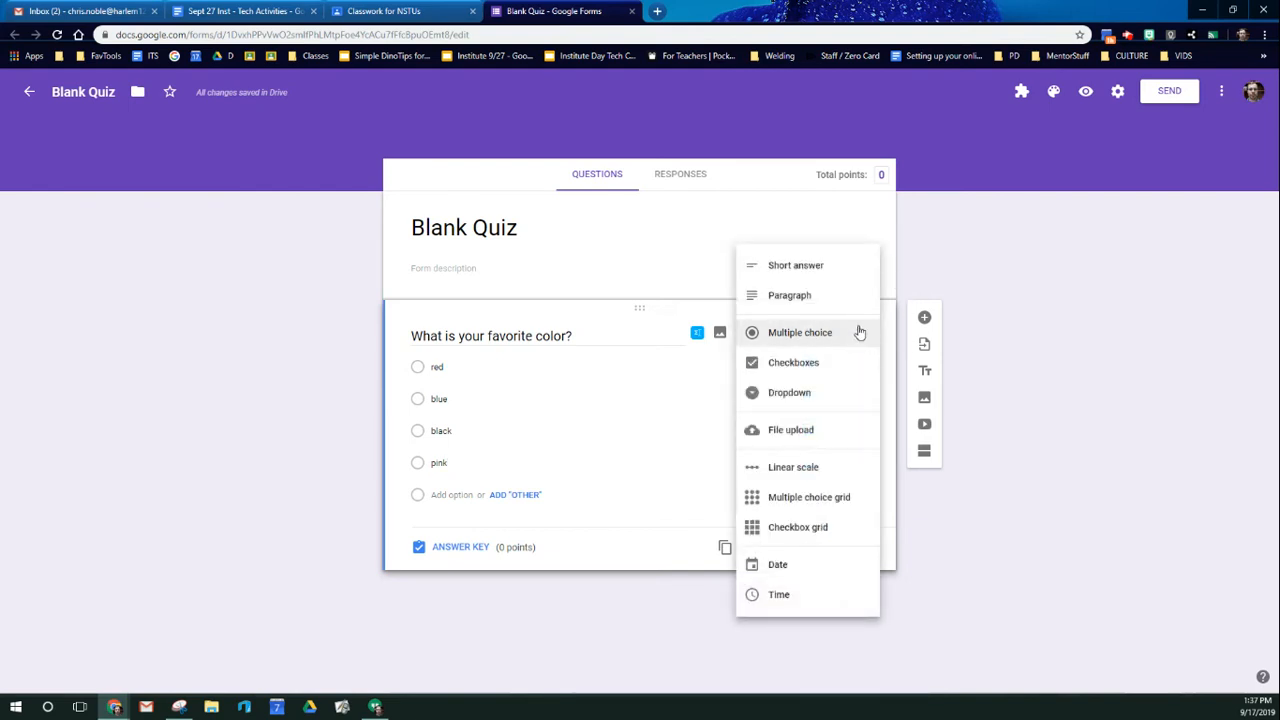
left_click(804, 366)
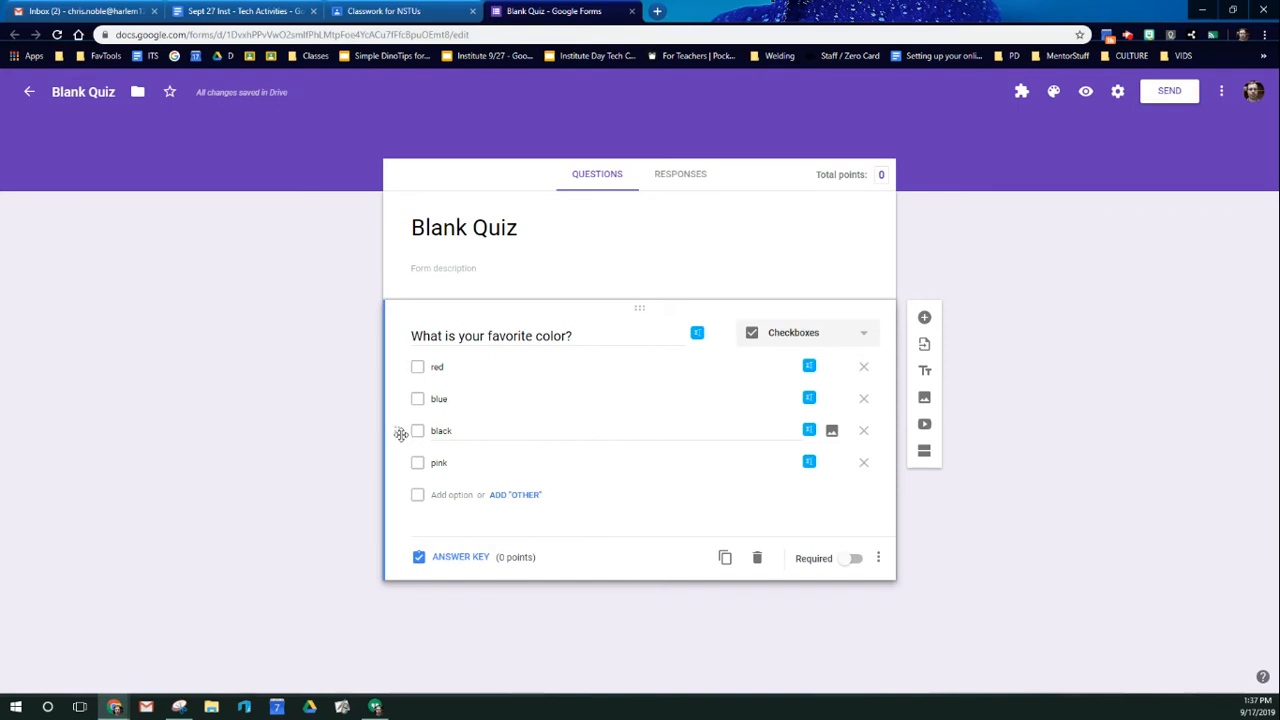
left_click_drag(397, 436, 403, 385)
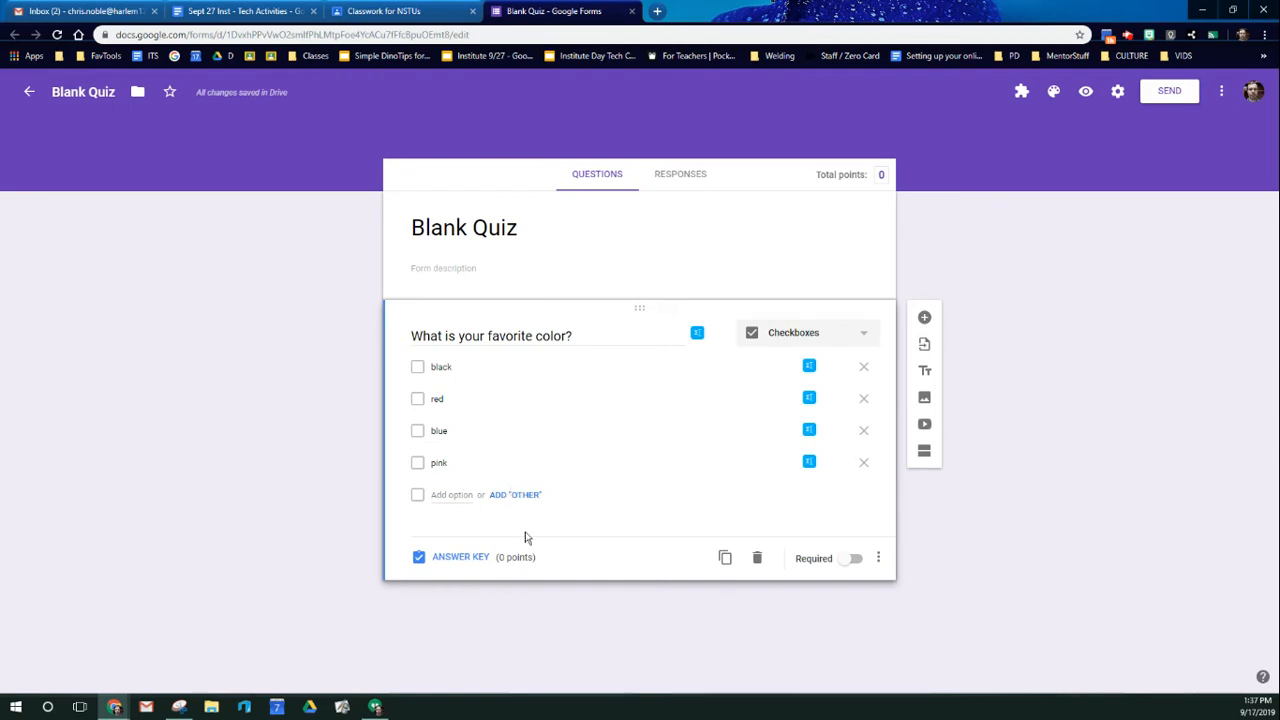
Set the favorite color question's value to 3 points in its answer key
left_click(881, 175)
left_click(466, 558)
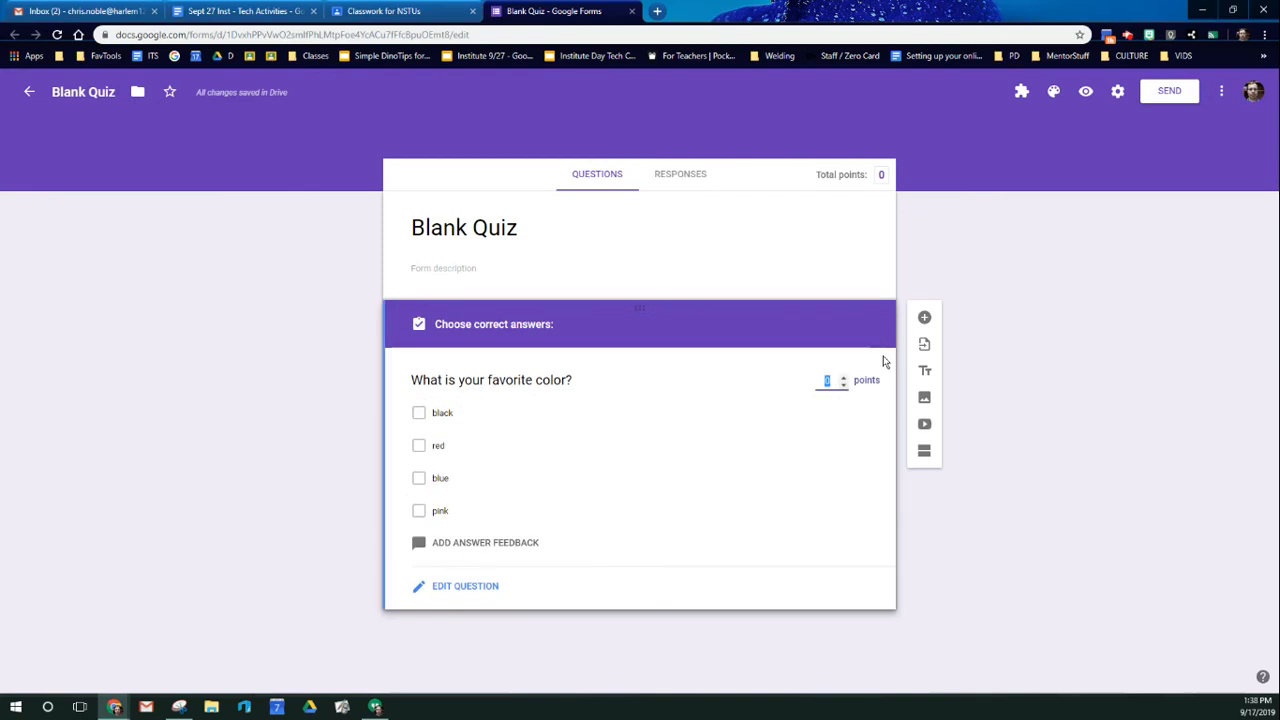
left_click(843, 380)
left_click(843, 380)
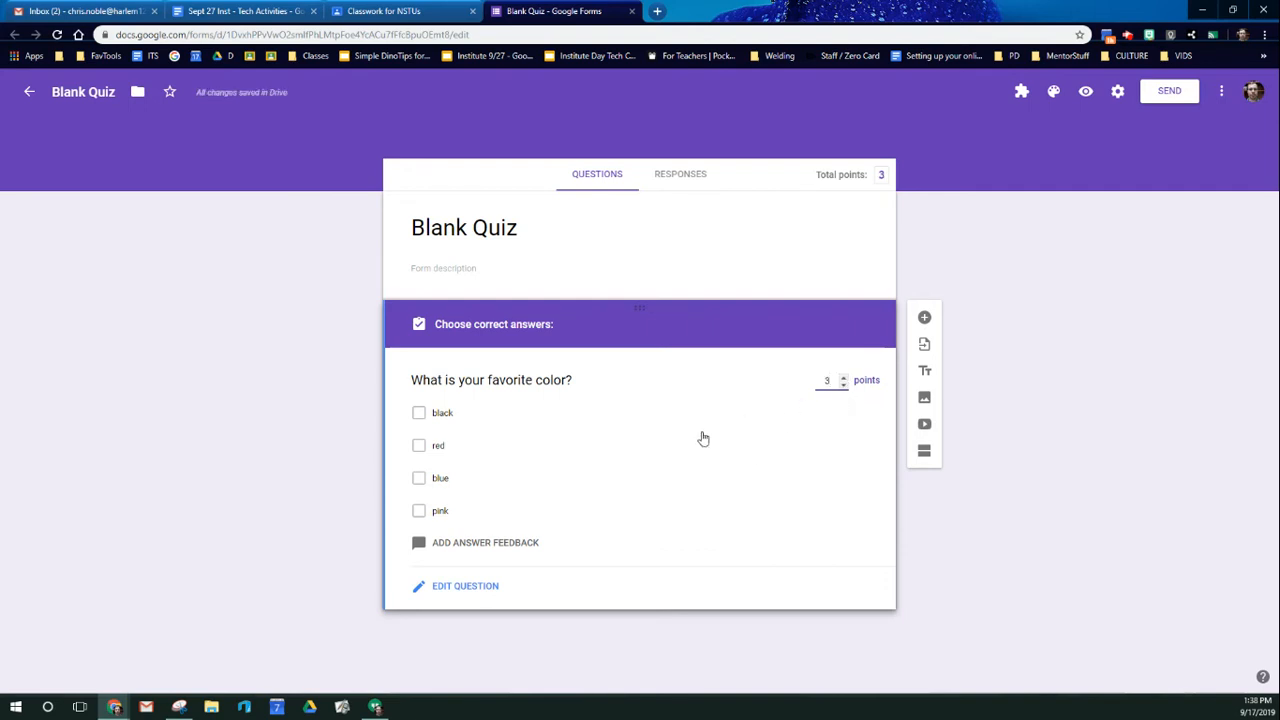
Add answer feedback to the question: "good feedback" for incorrect answers and "way to go!" for correct answers
left_click(496, 545)
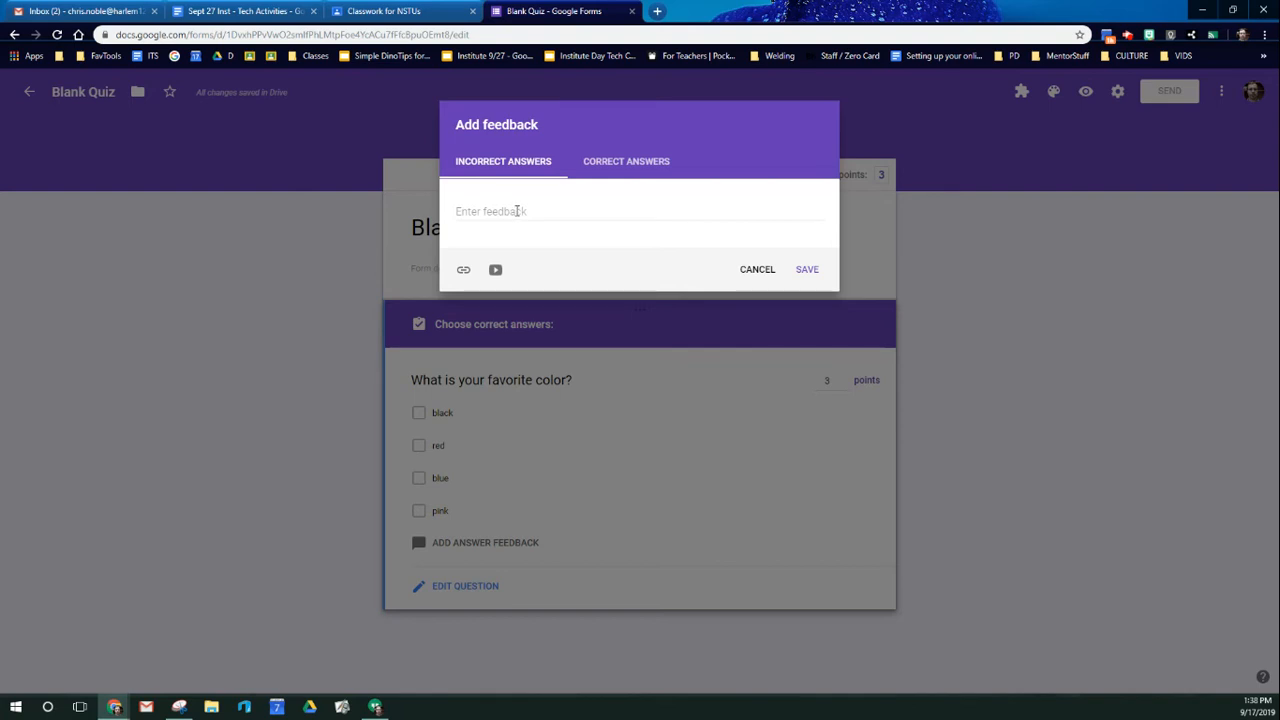
left_click(517, 211)
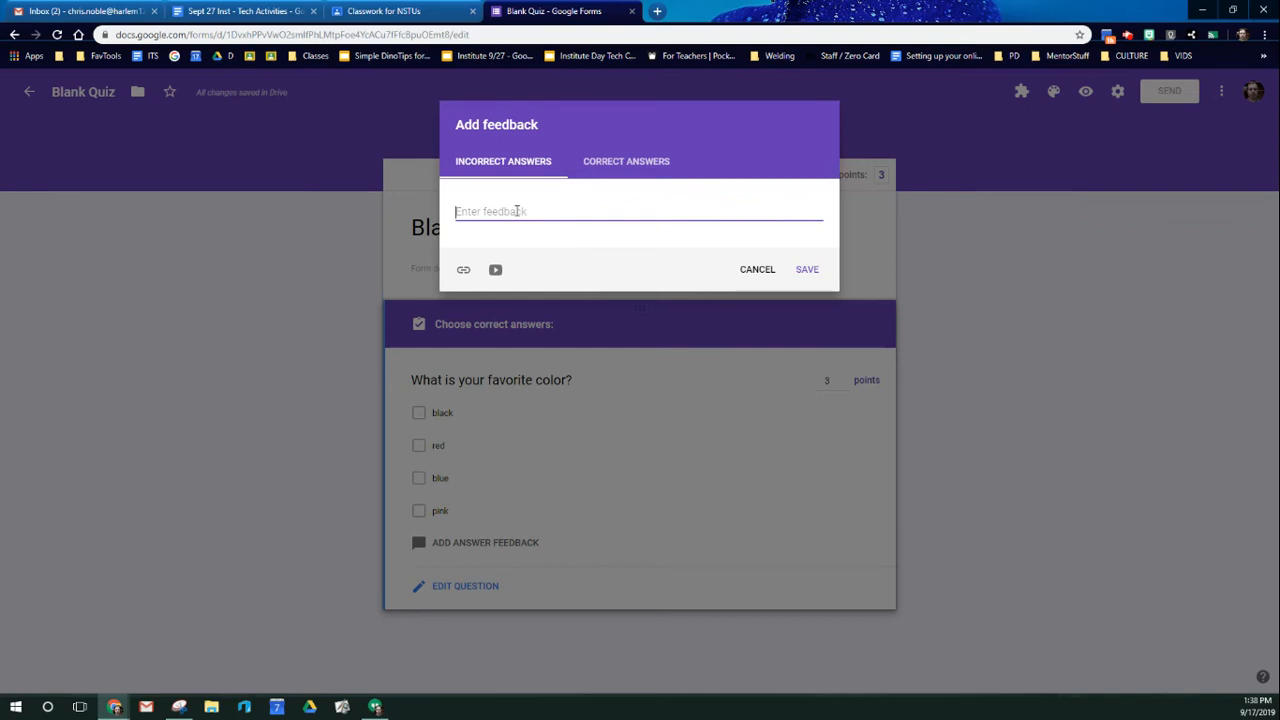
type("good feedback")
left_click(621, 165)
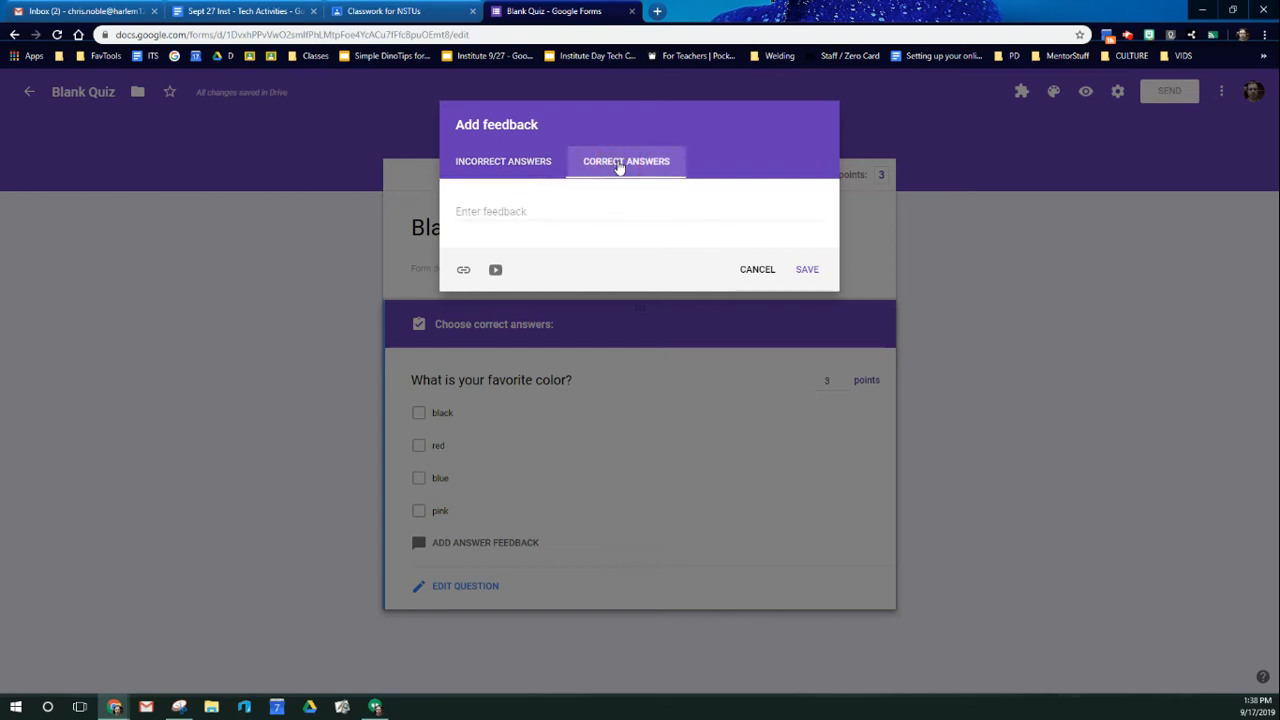
left_click(556, 209)
type("way to go!")
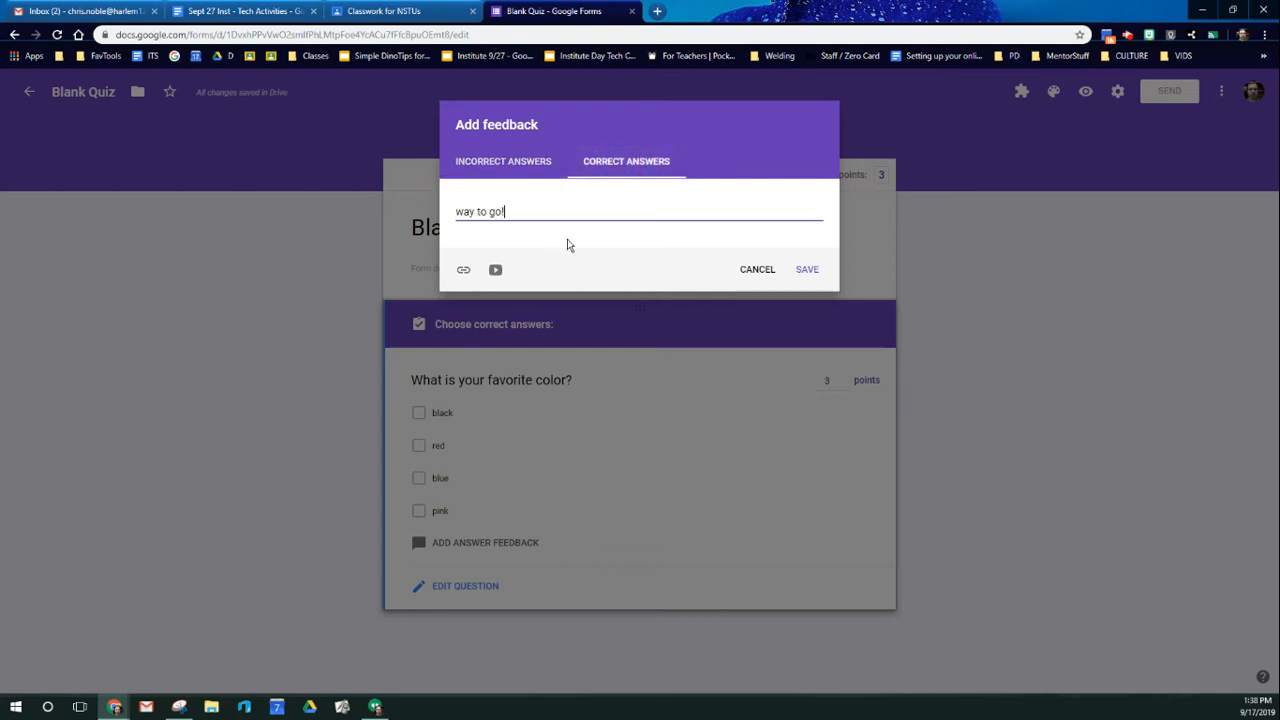
left_click(568, 245)
left_click(496, 274)
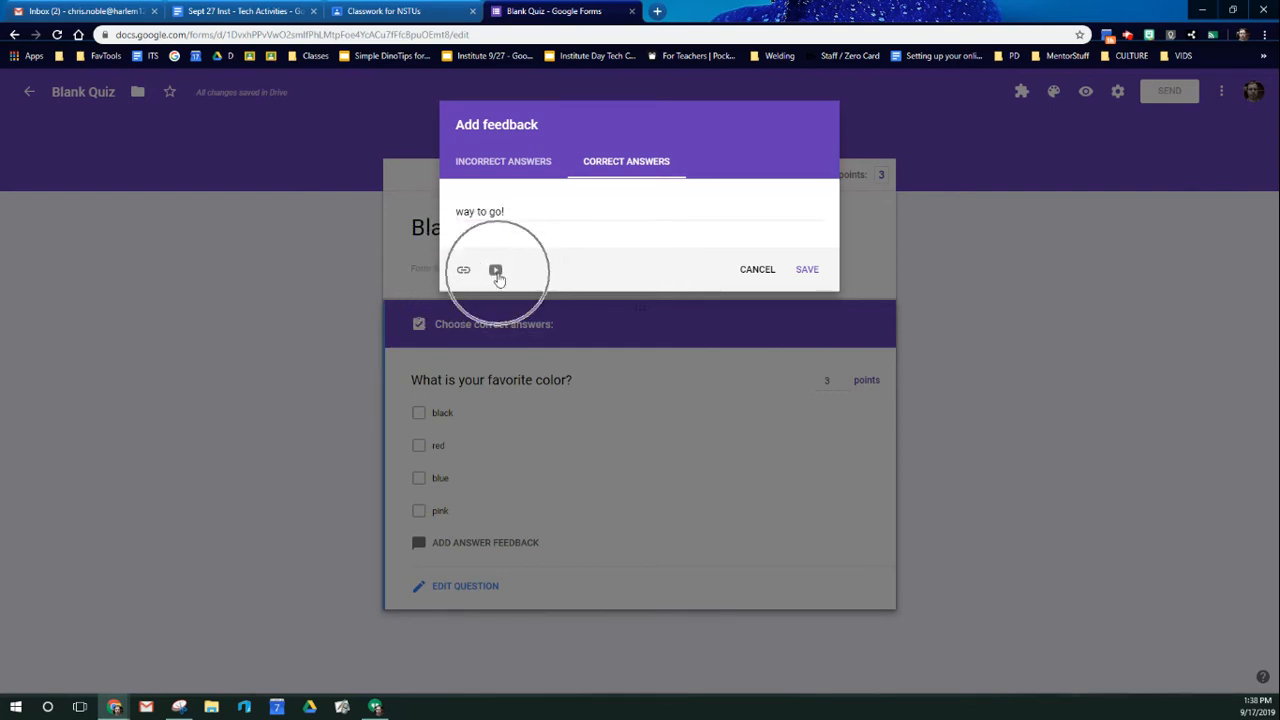
left_click(821, 273)
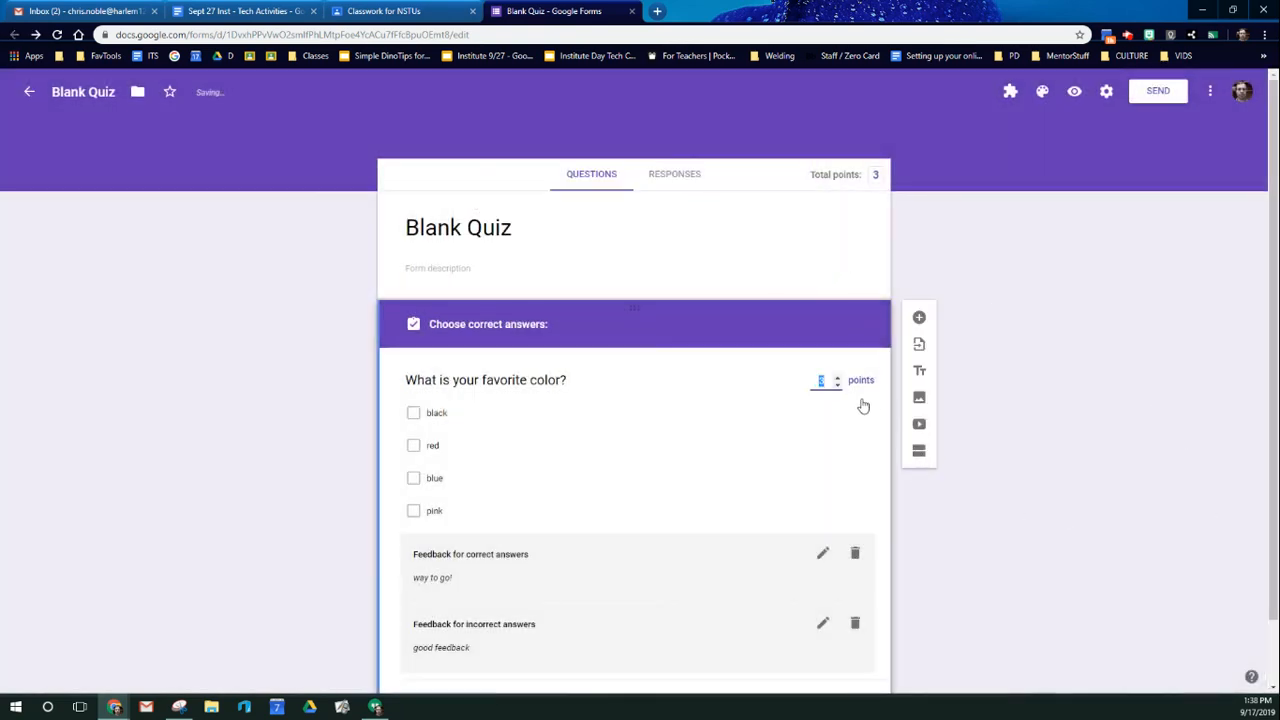
Add a second question below the favorite color question and make it a Paragraph question
left_click(877, 175)
scroll(1075, 395, "down", 1)
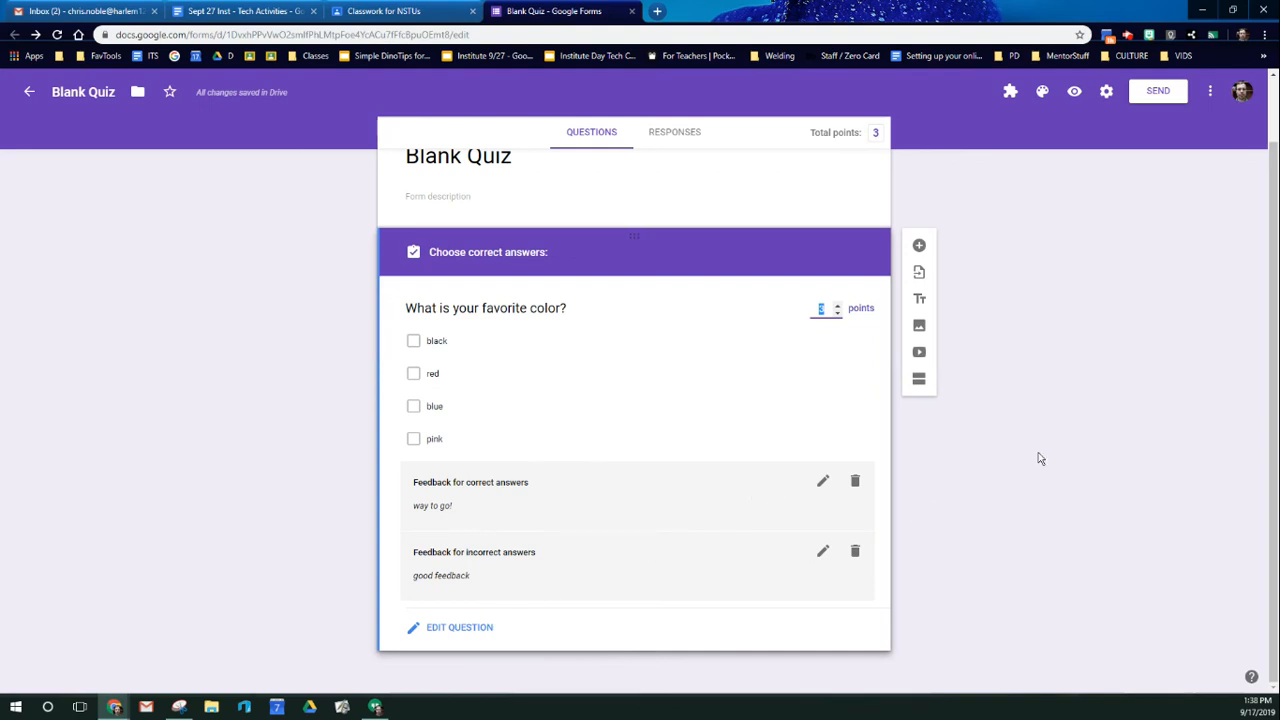
left_click(978, 428)
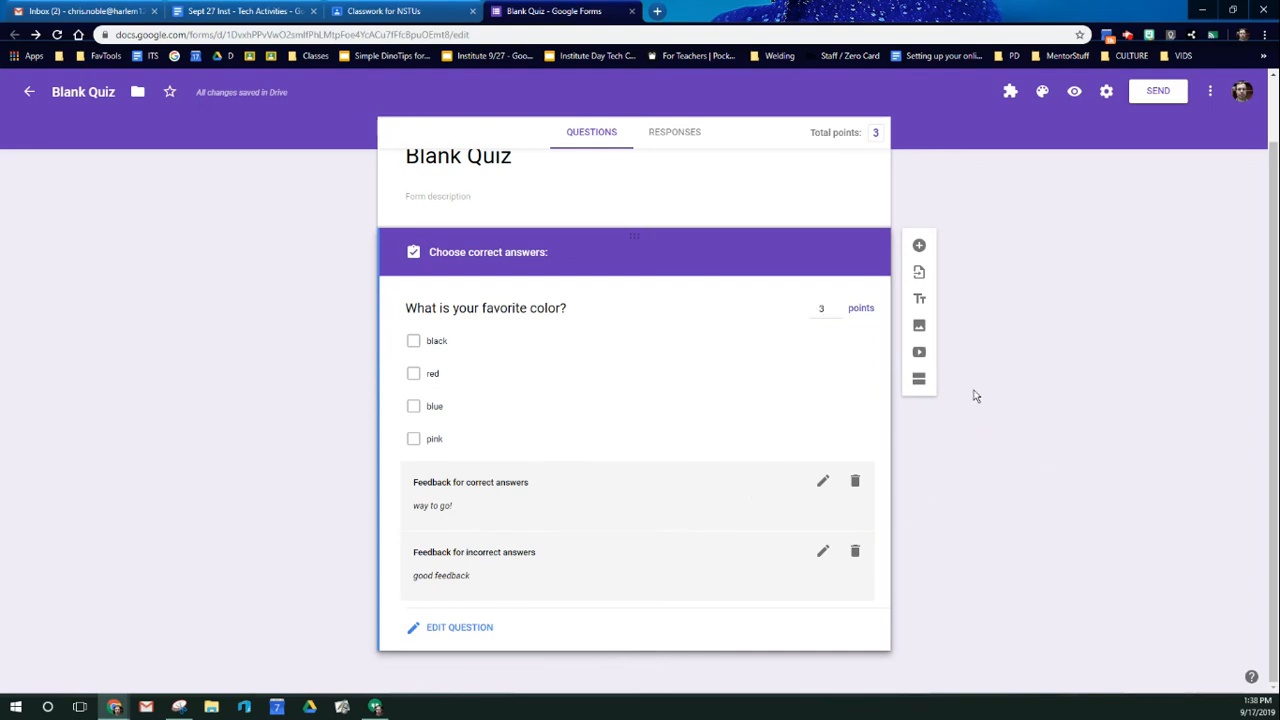
left_click(920, 245)
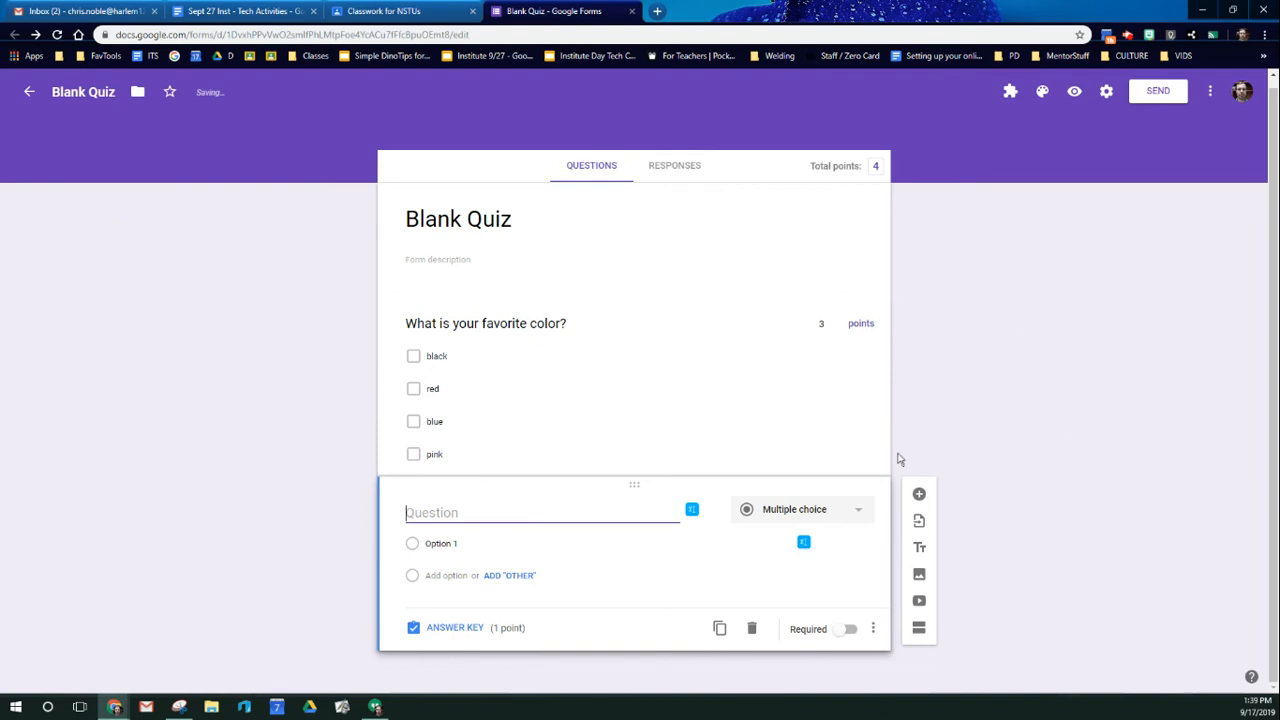
left_click(856, 514)
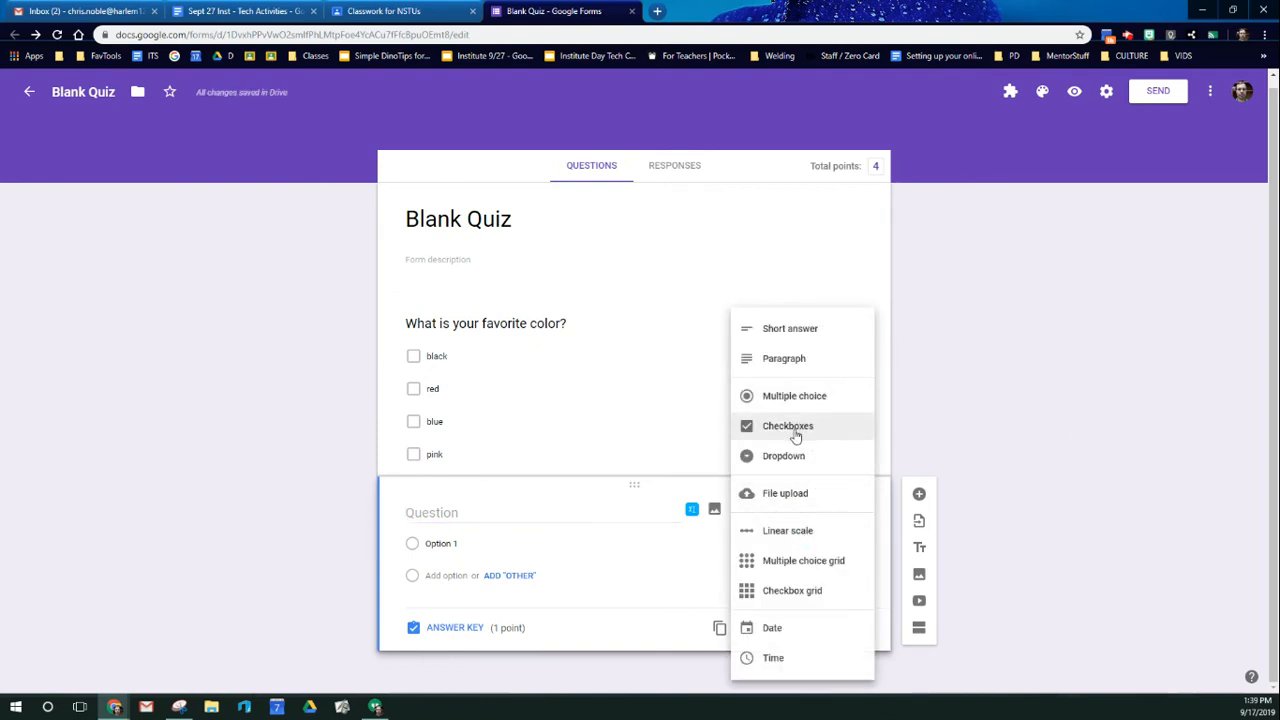
left_click(785, 362)
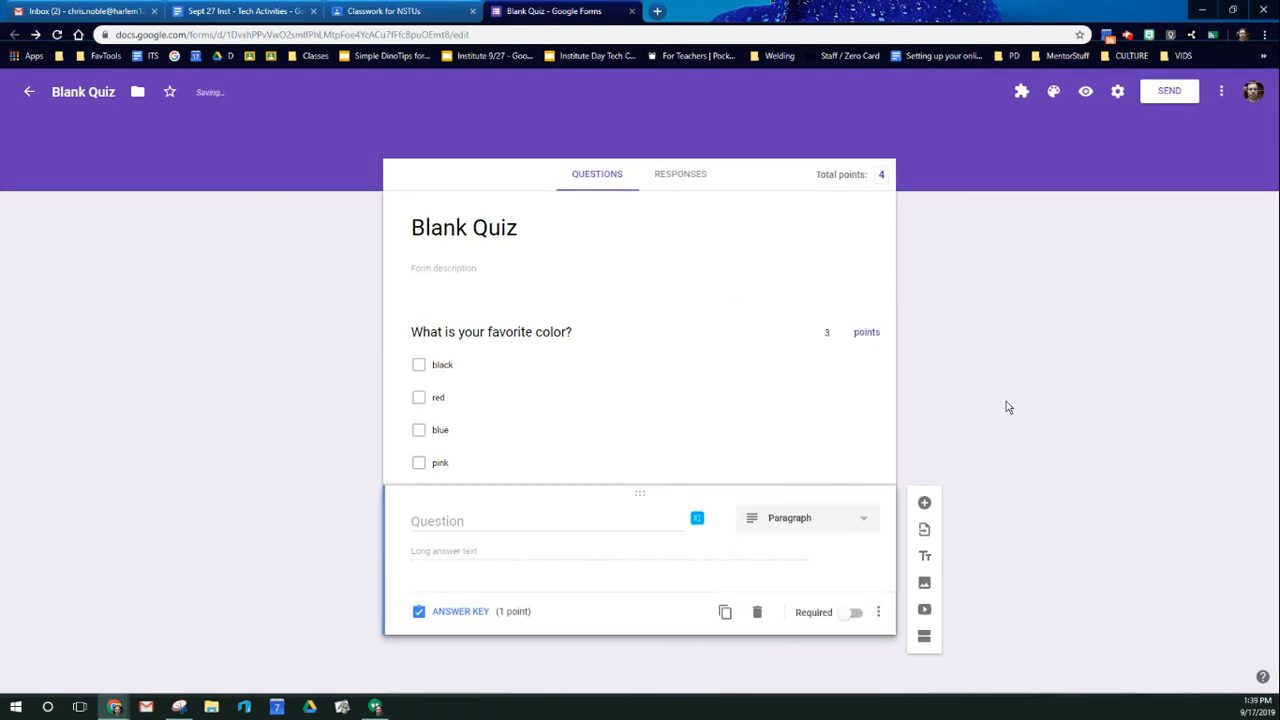
Set the Paragraph question's value to 4 points in its answer key
left_click(460, 612)
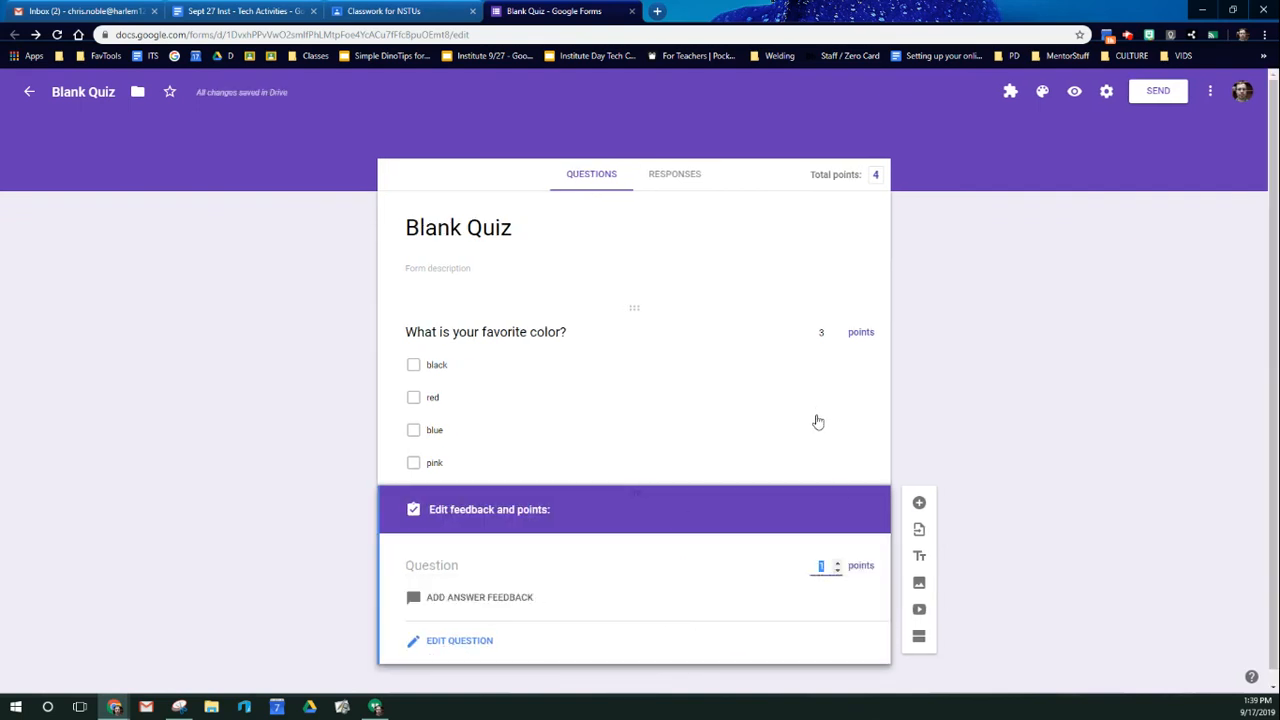
left_click(837, 564)
left_click(837, 564)
left_click(837, 564)
left_click(996, 567)
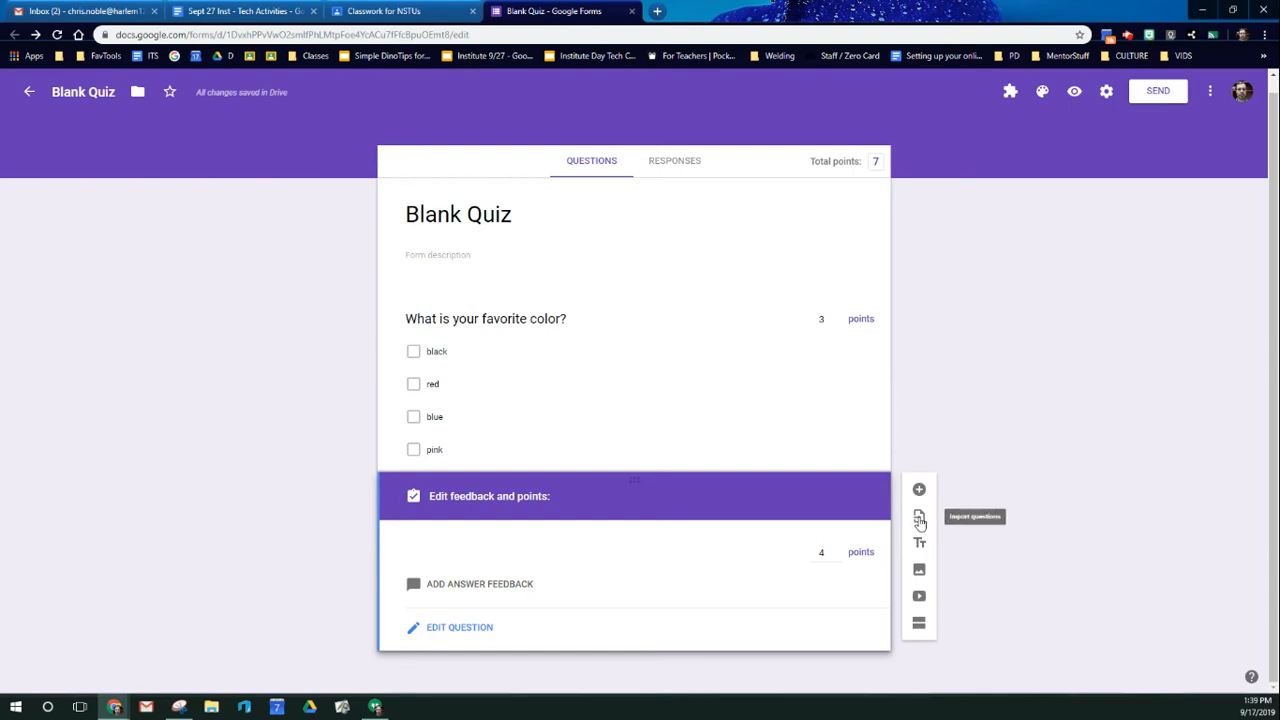
left_click(922, 576)
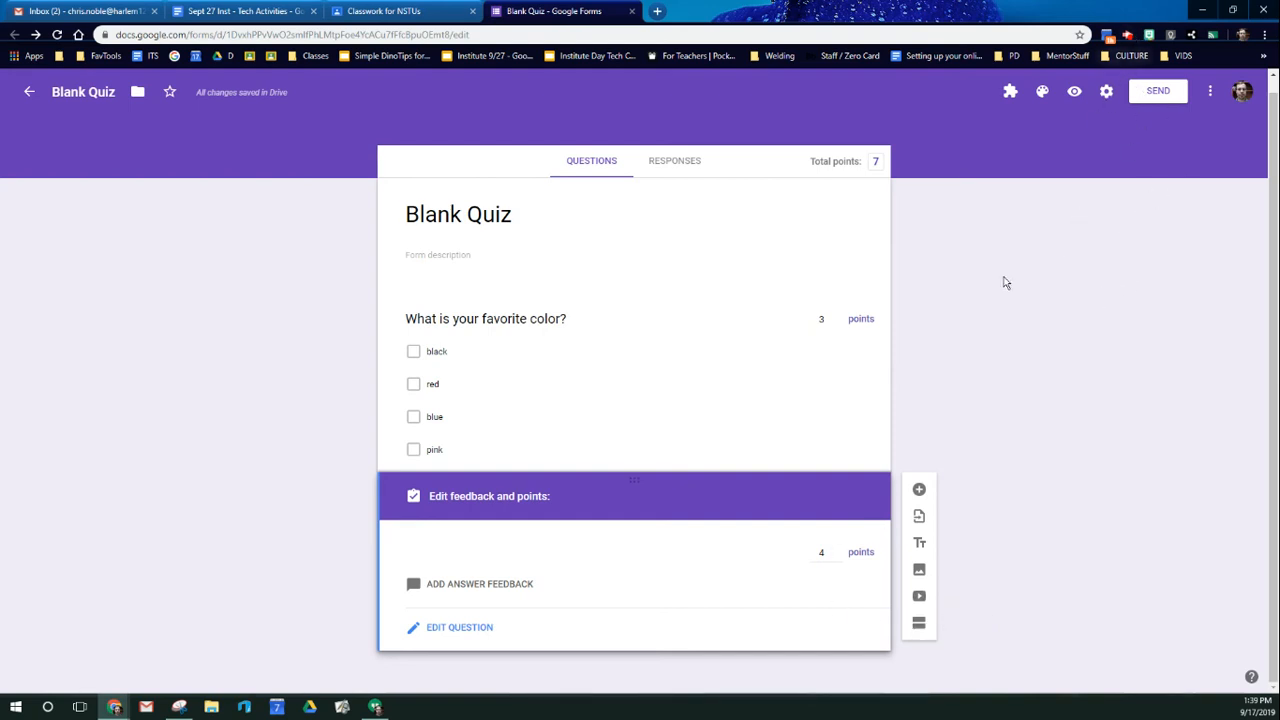
Switch to Google Classroom, assign the "Cool title" assignment to the class, and open its student work from the posted entry
left_click(376, 11)
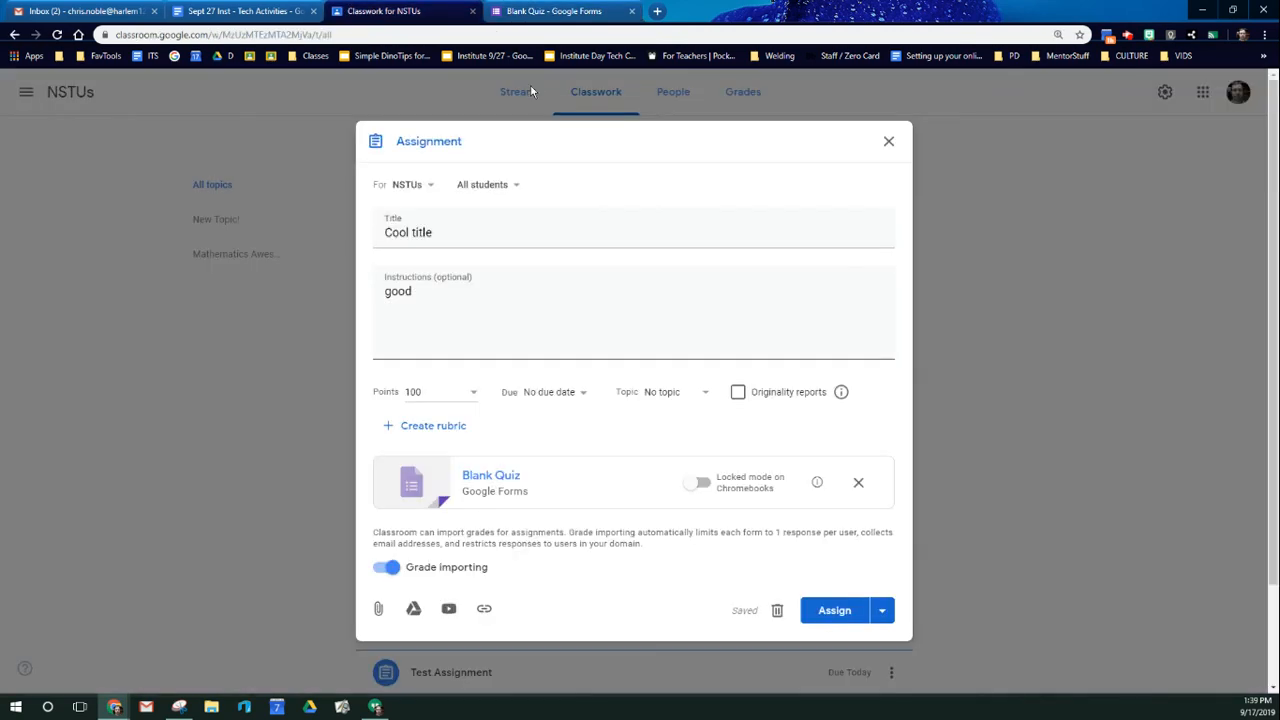
left_click(851, 612)
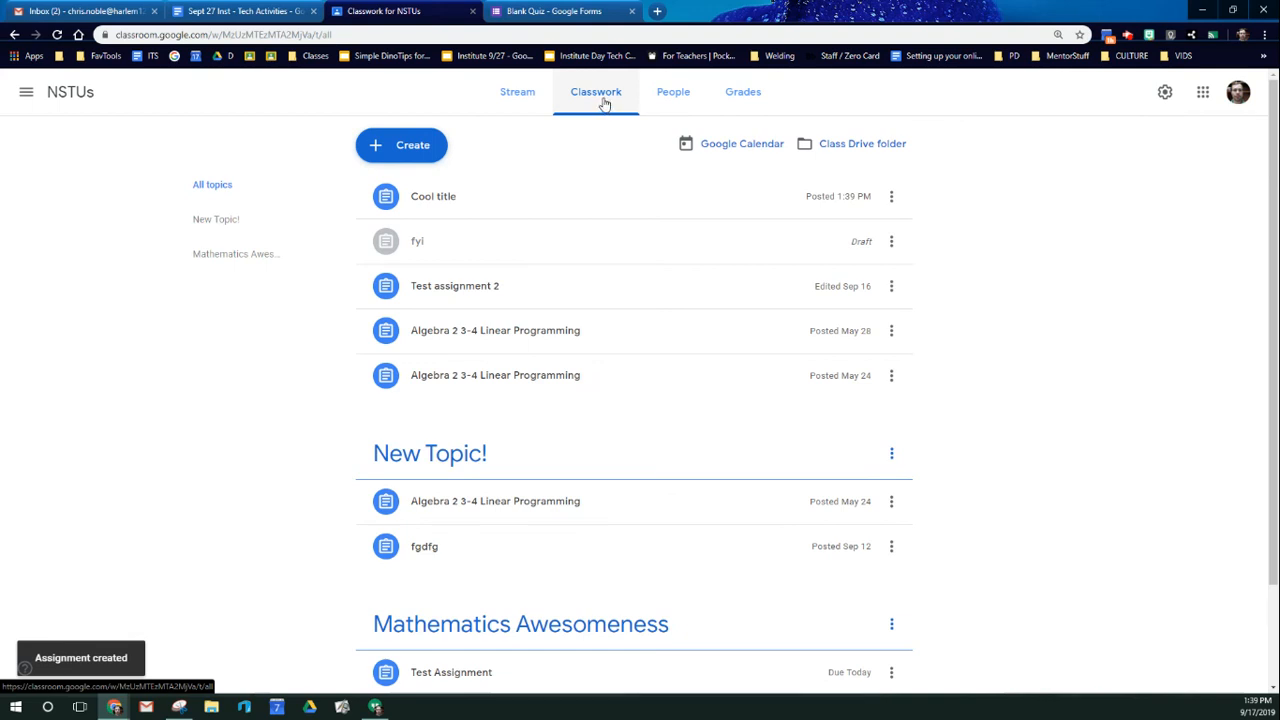
left_click(452, 201)
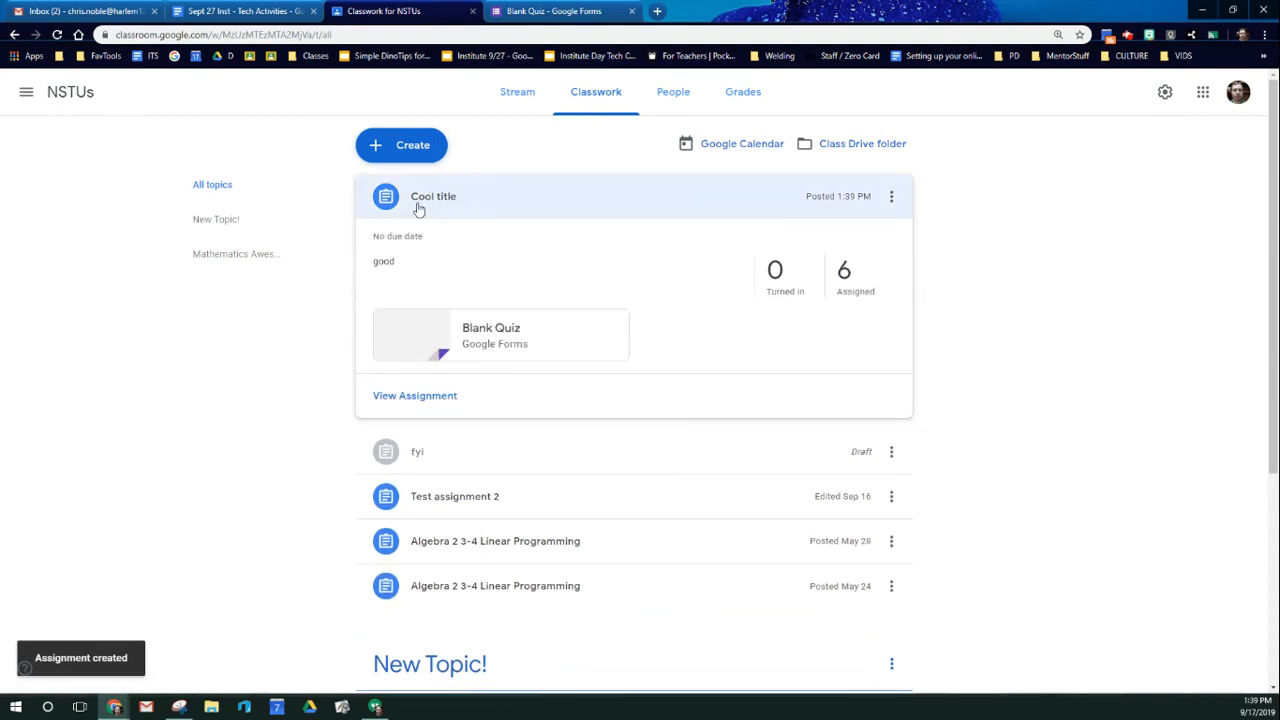
key("ctrl")
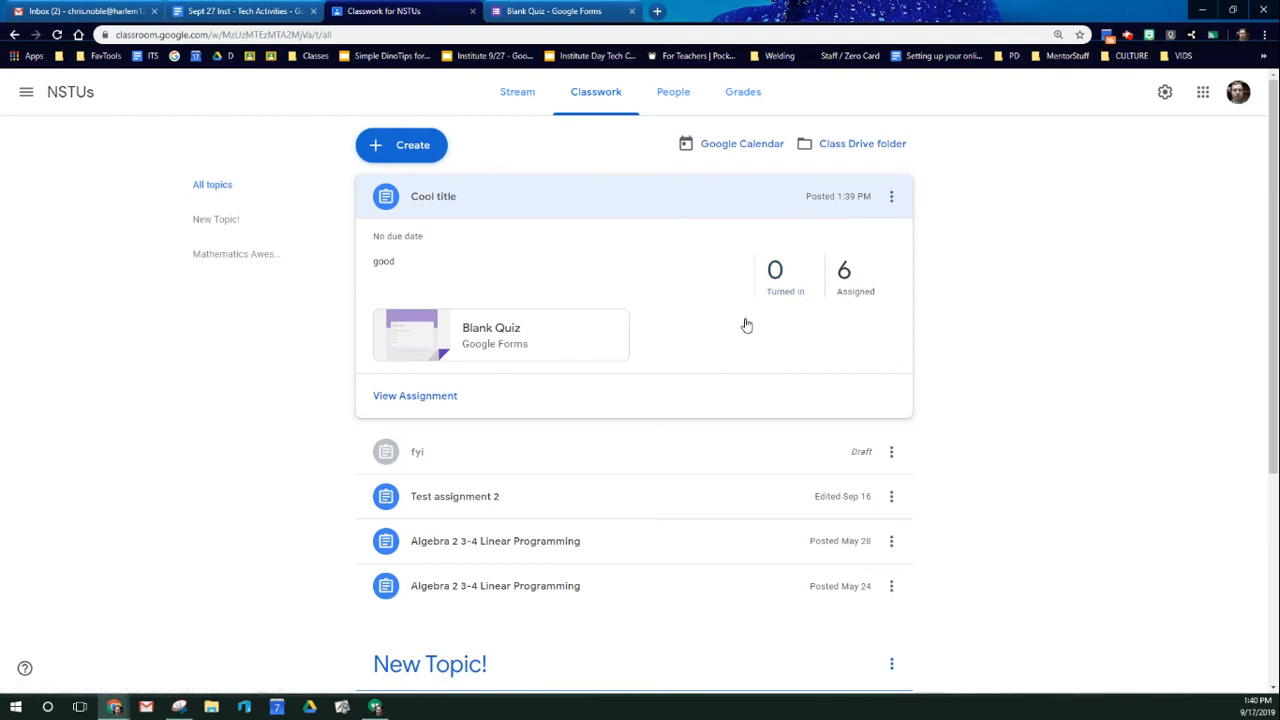
left_click(786, 287)
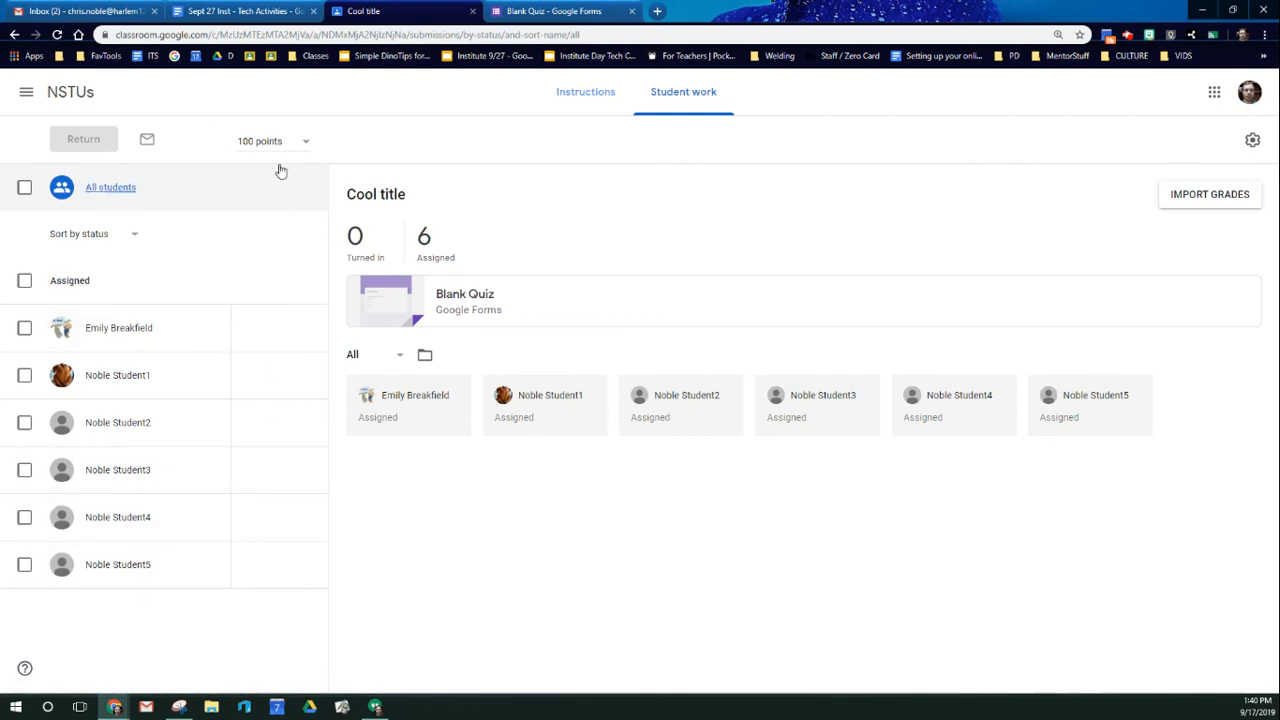
Set the "Cool title" assignment's point value to 4 points and confirm the update
left_click(252, 140)
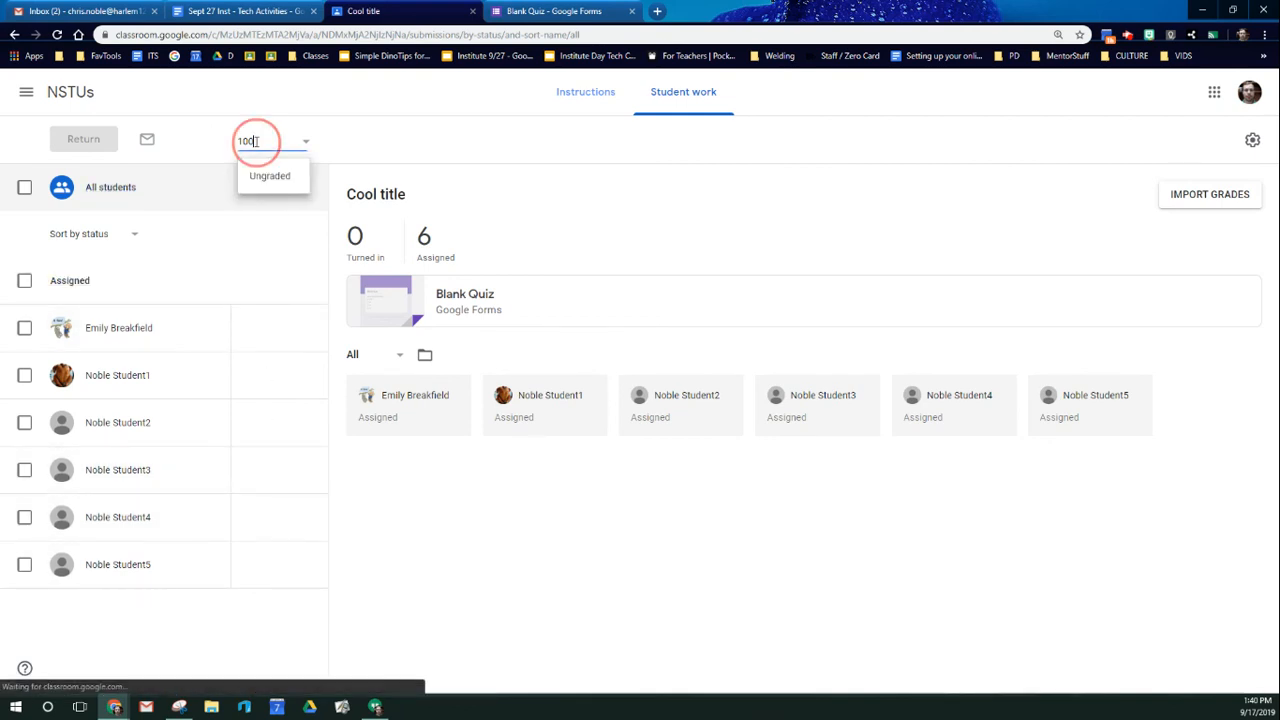
double_click(245, 140)
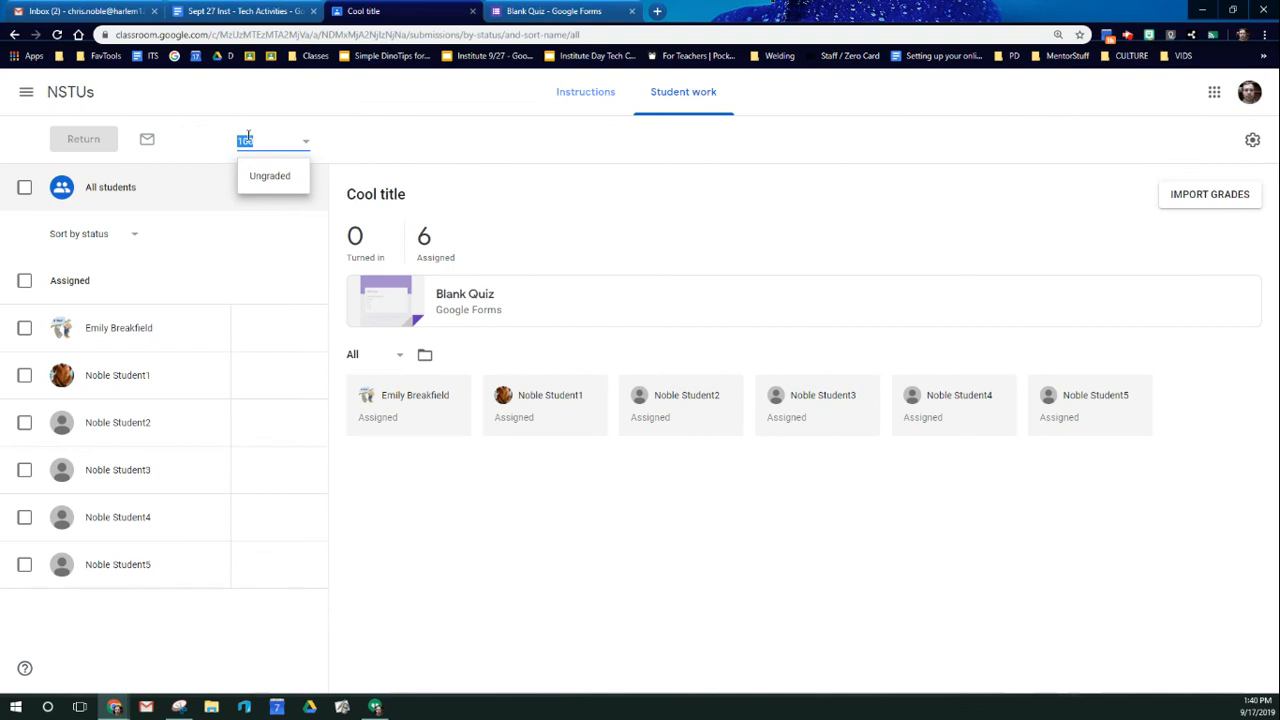
type("4")
left_click(453, 143)
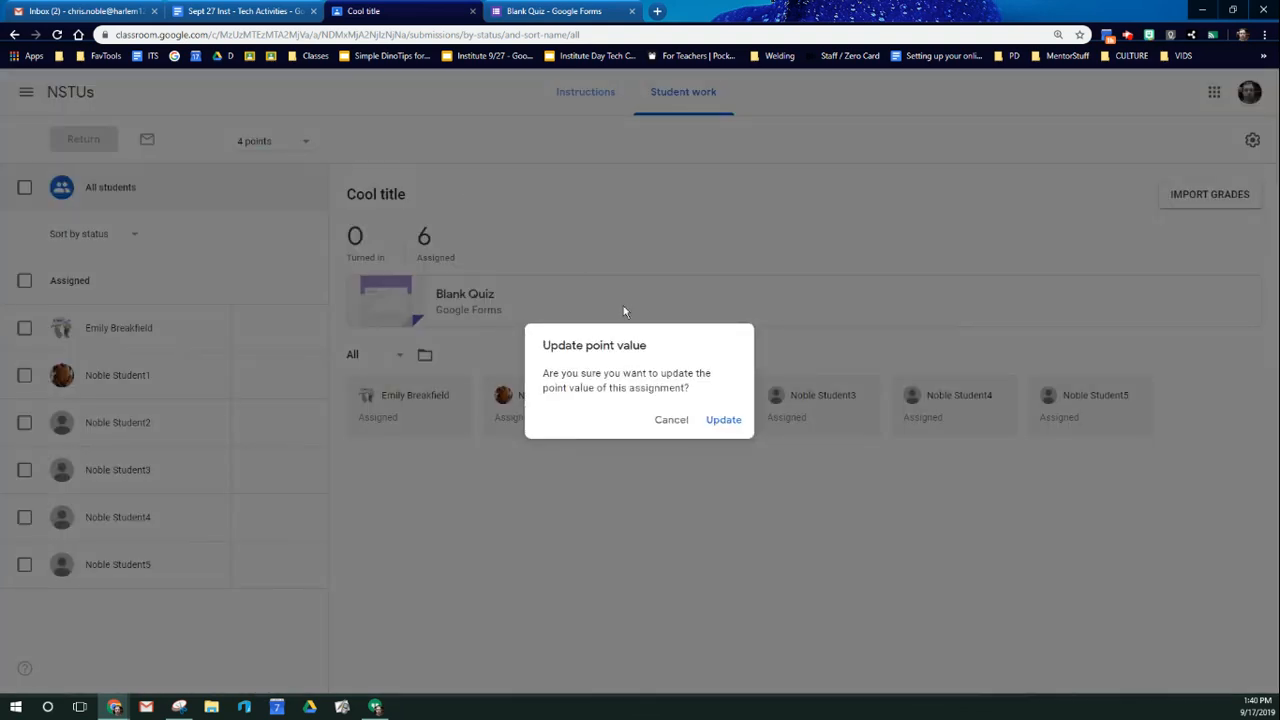
left_click(722, 424)
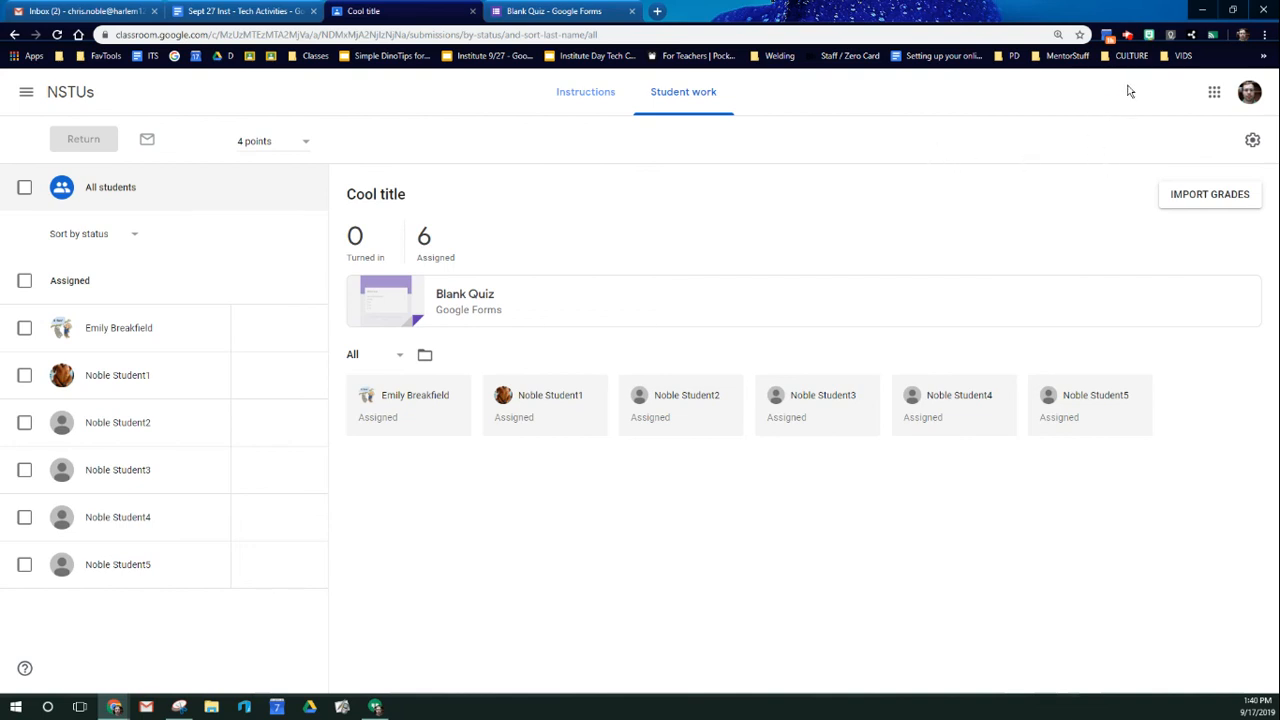
left_click(1128, 38)
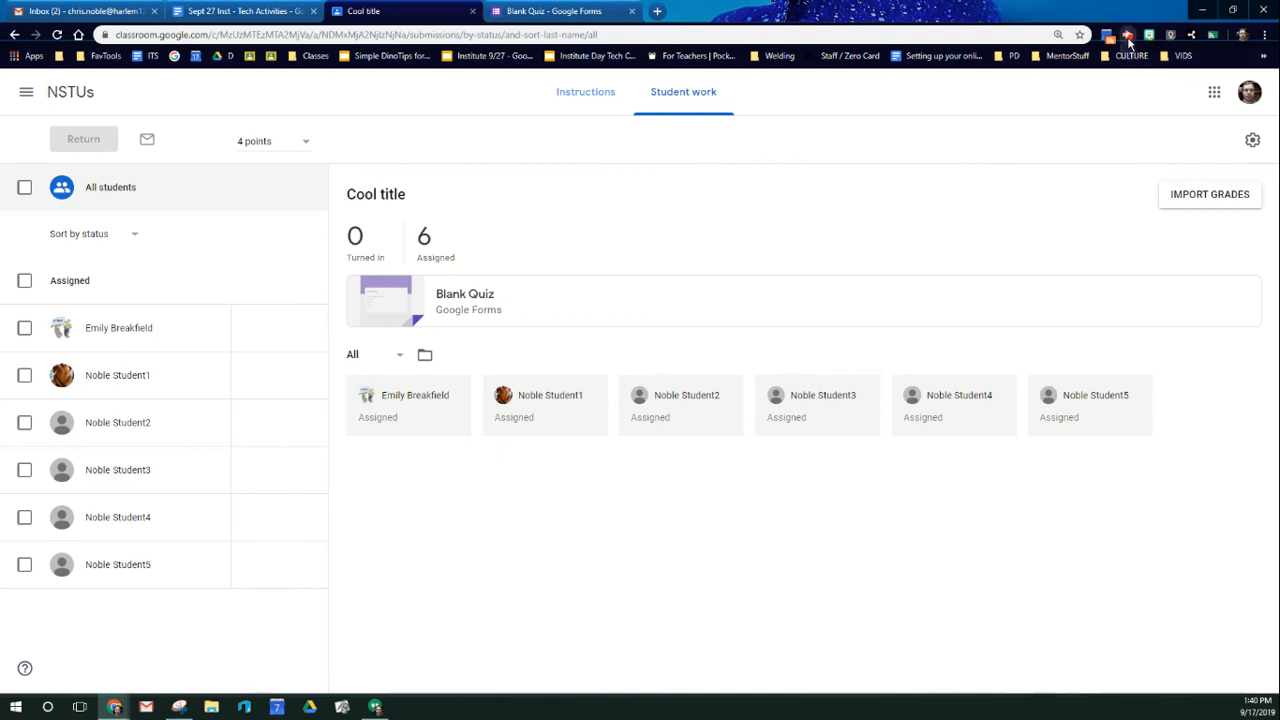